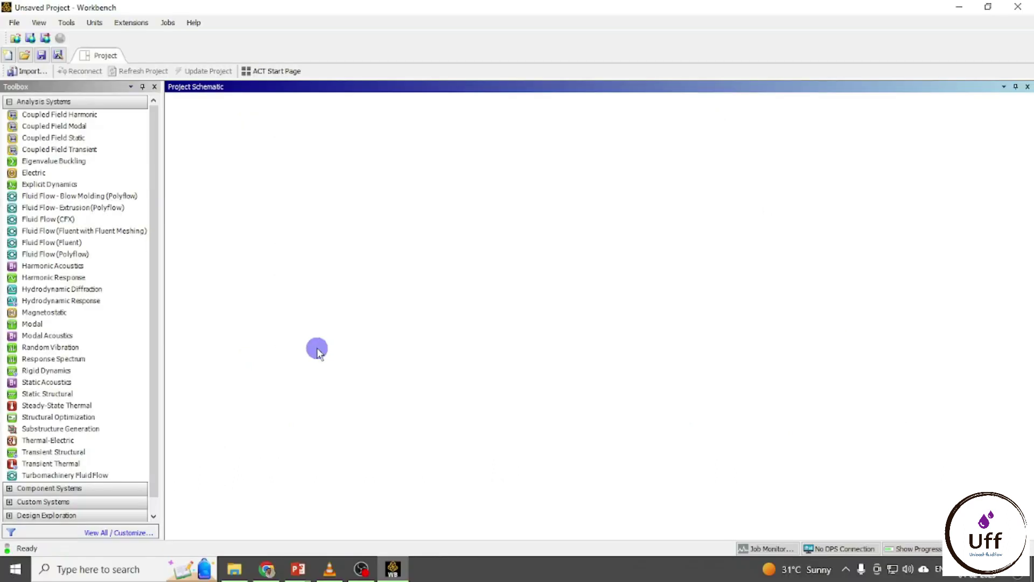
Step: Add a Static Structural system to the project and review Structural Steel's Young's modulus and Poisson's ratio in its engineering data
drag(65, 394, 235, 139)
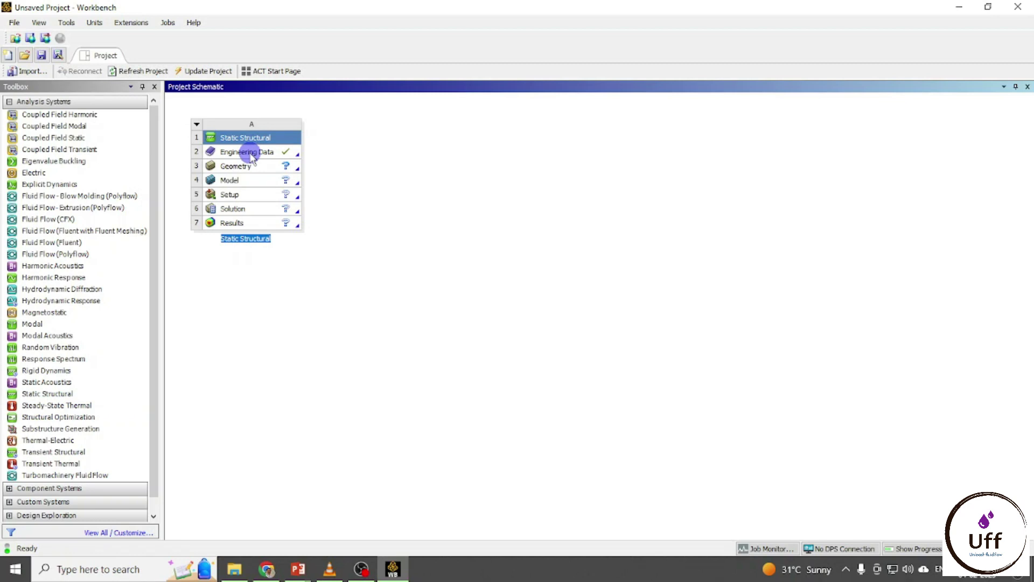
double_click(251, 154)
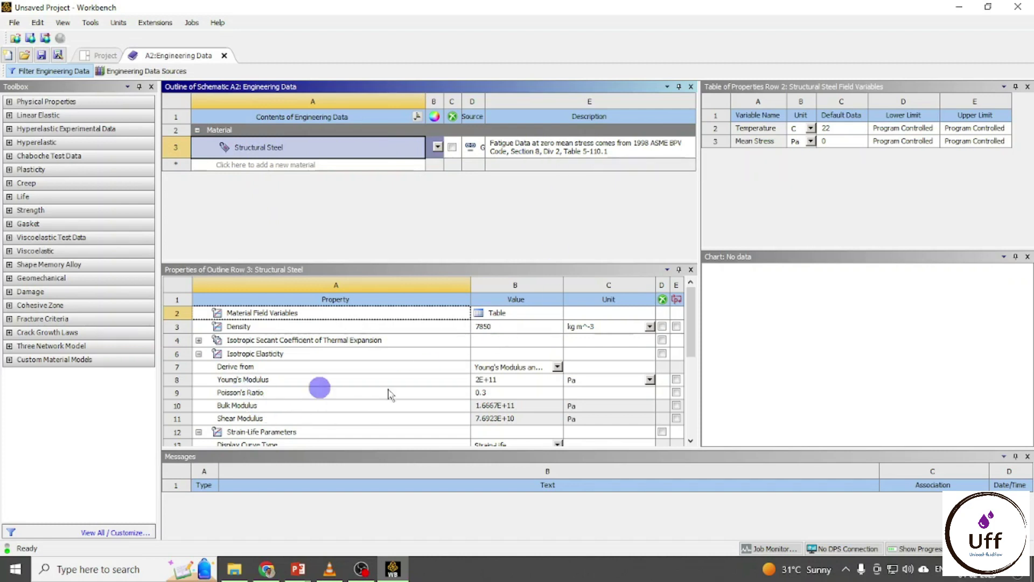
click(543, 383)
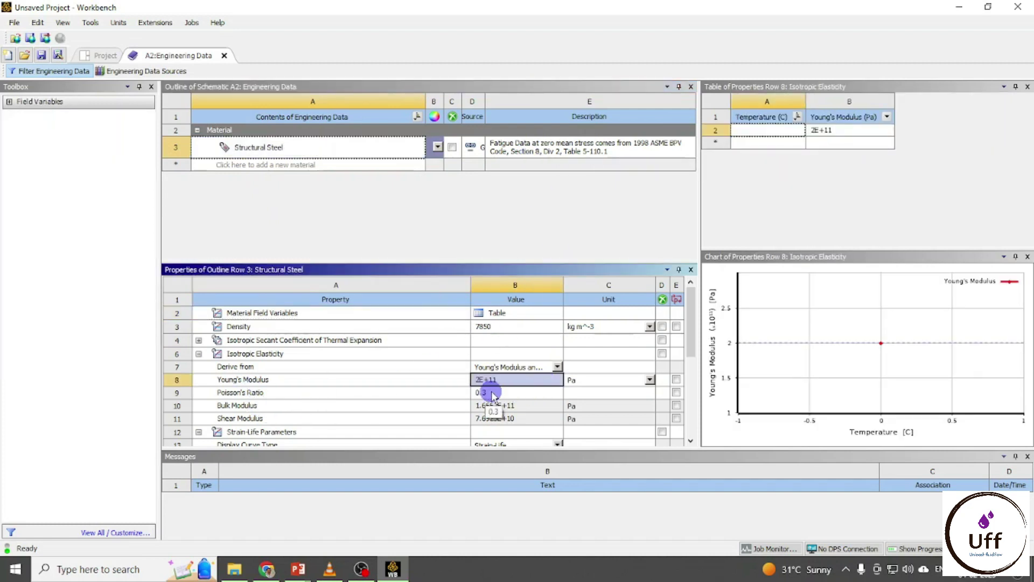
click(498, 392)
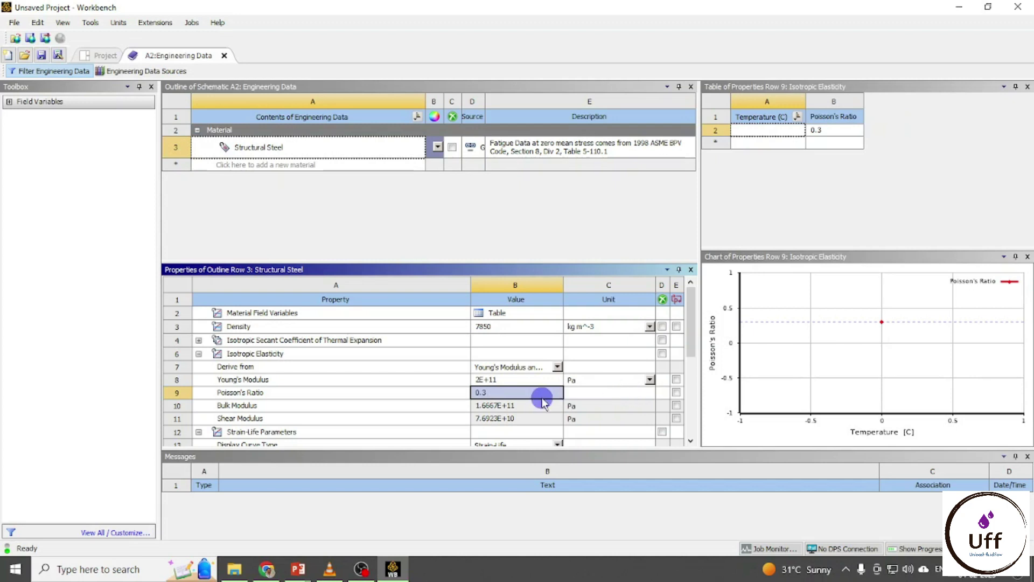
click(224, 56)
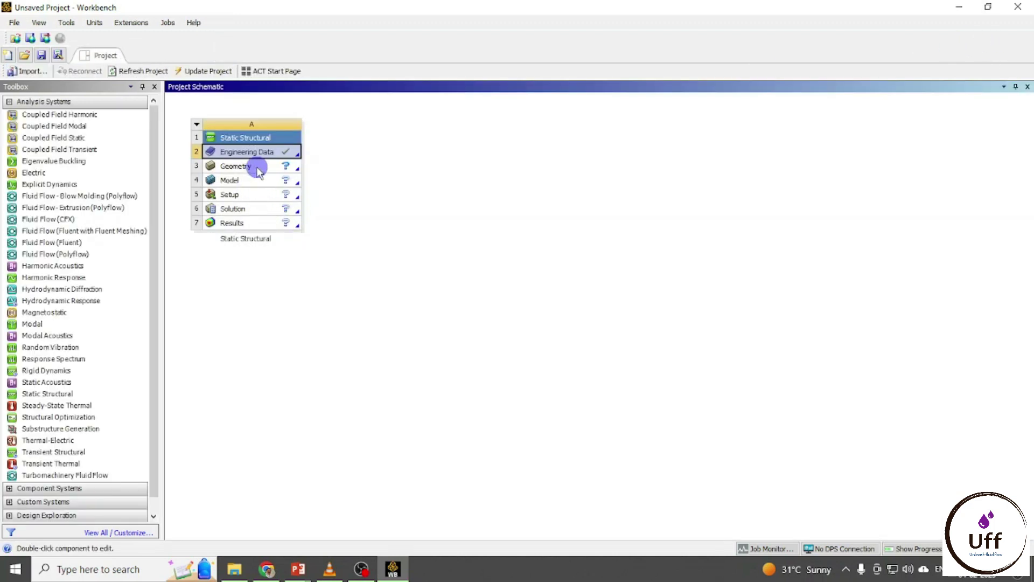
Step: Open the system's geometry in DesignModeler, set the units to millimetres and view the XY plane face-on
double_click(247, 167)
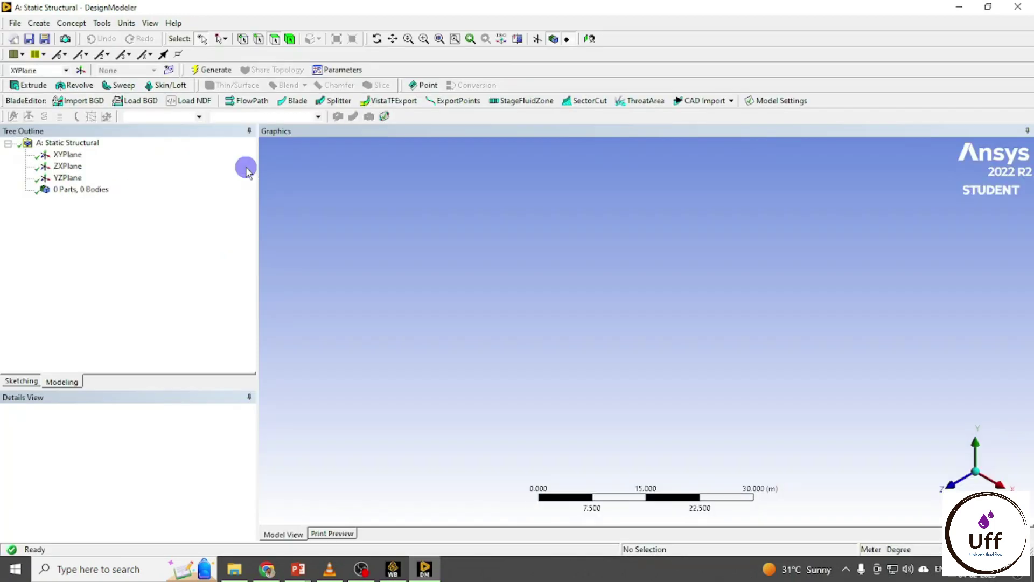
click(65, 156)
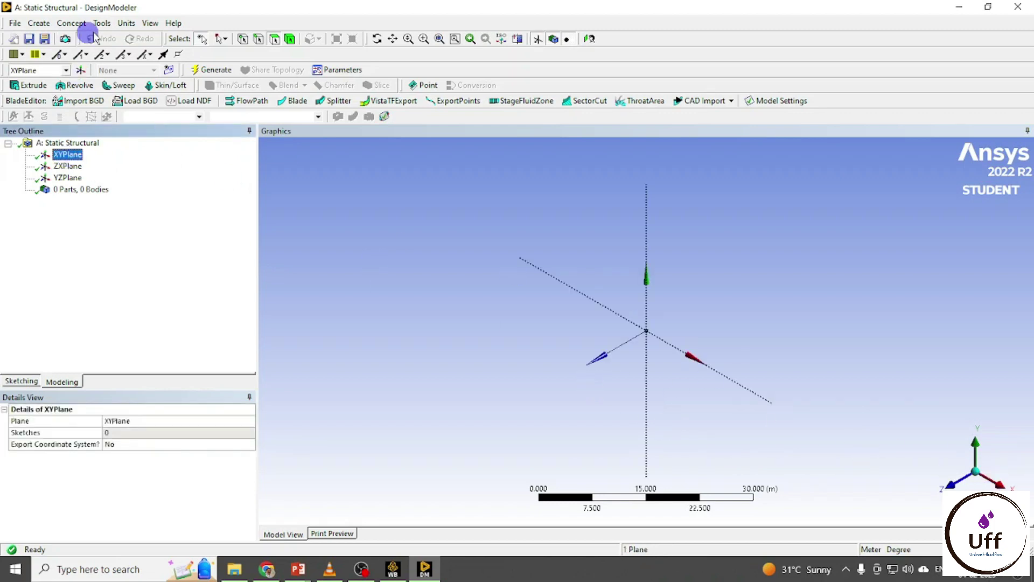
click(126, 23)
click(139, 65)
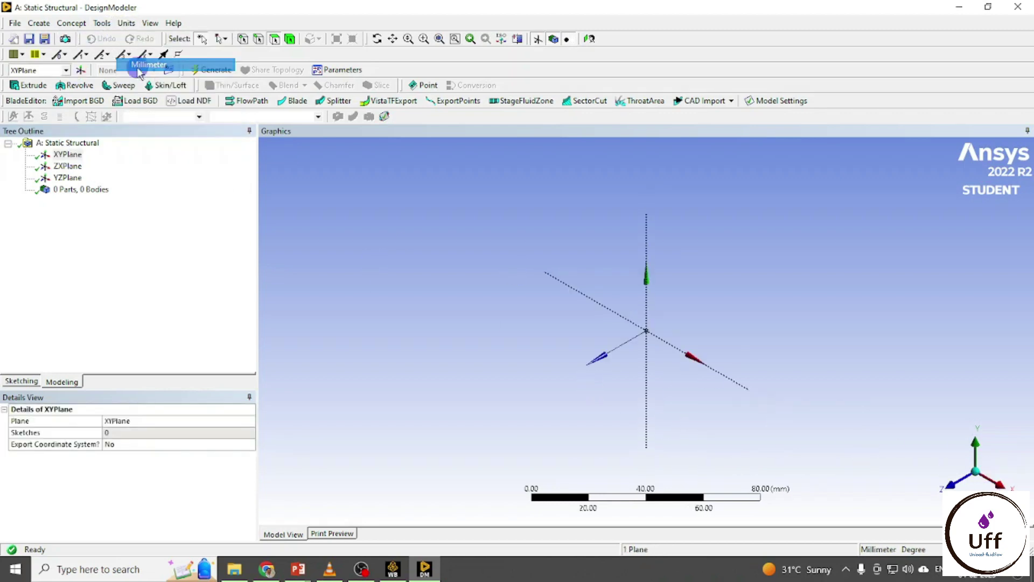
click(947, 481)
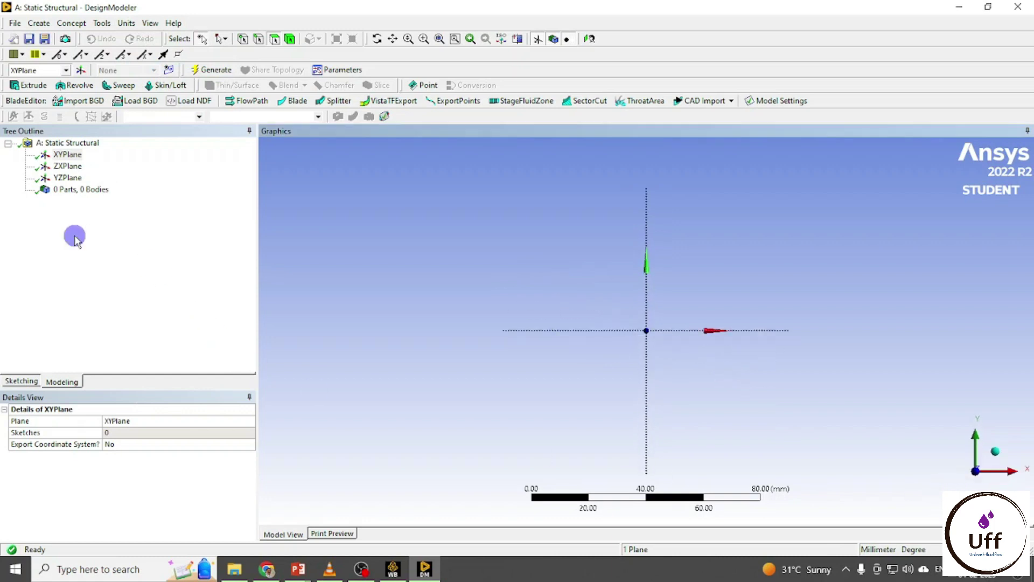
Step: Sketch a rectangle about 54 by 35 mm on the XY plane, with one corner at the origin
click(21, 381)
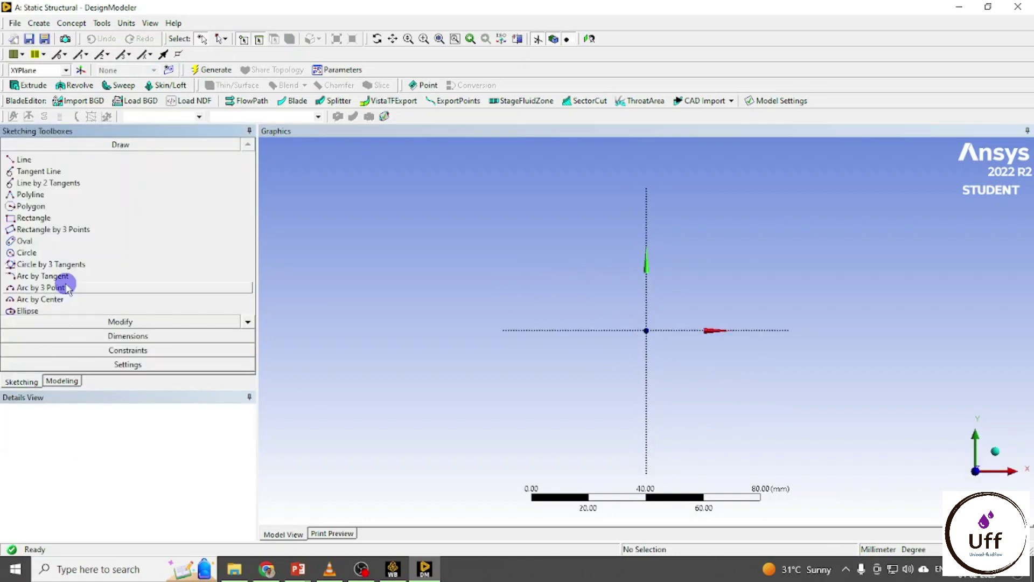
click(21, 217)
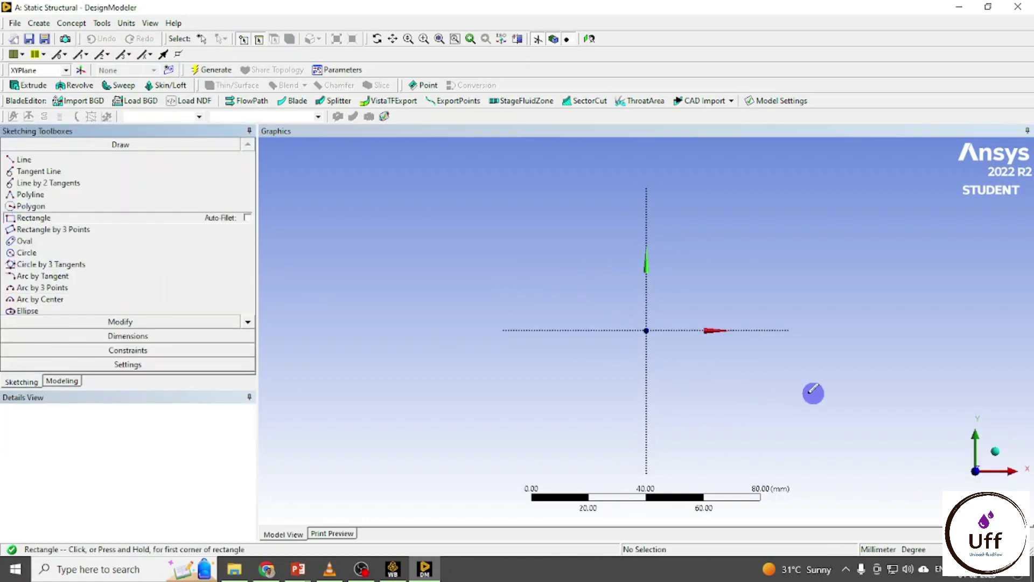
click(646, 330)
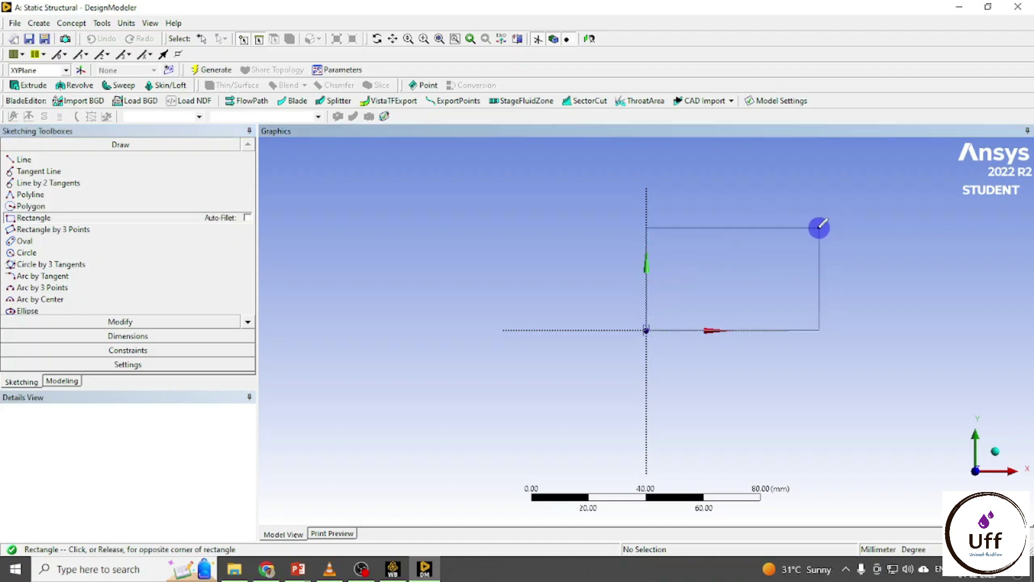
click(802, 229)
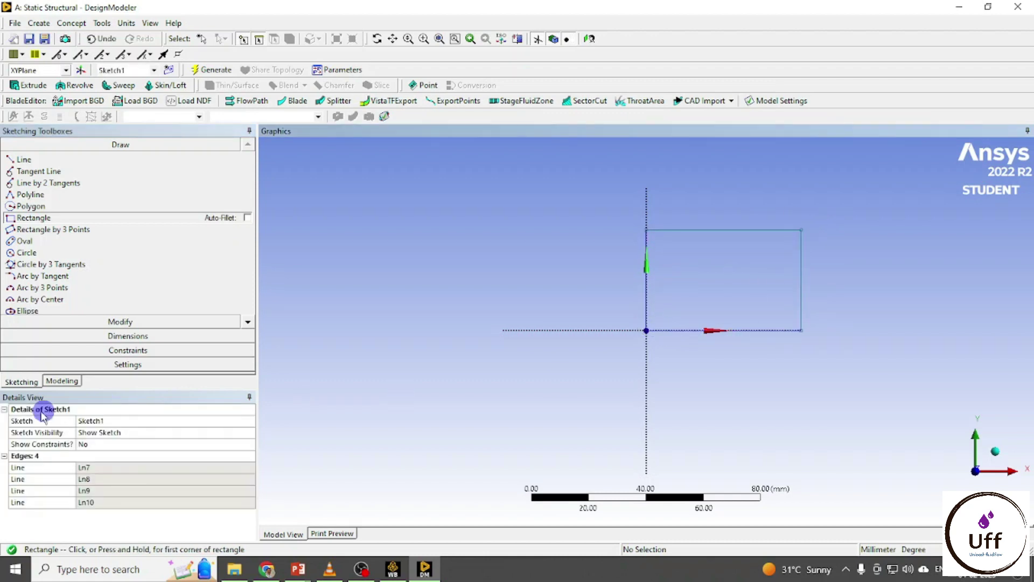
Step: Dimension the rectangle's lower horizontal edge and its right vertical edge
click(85, 337)
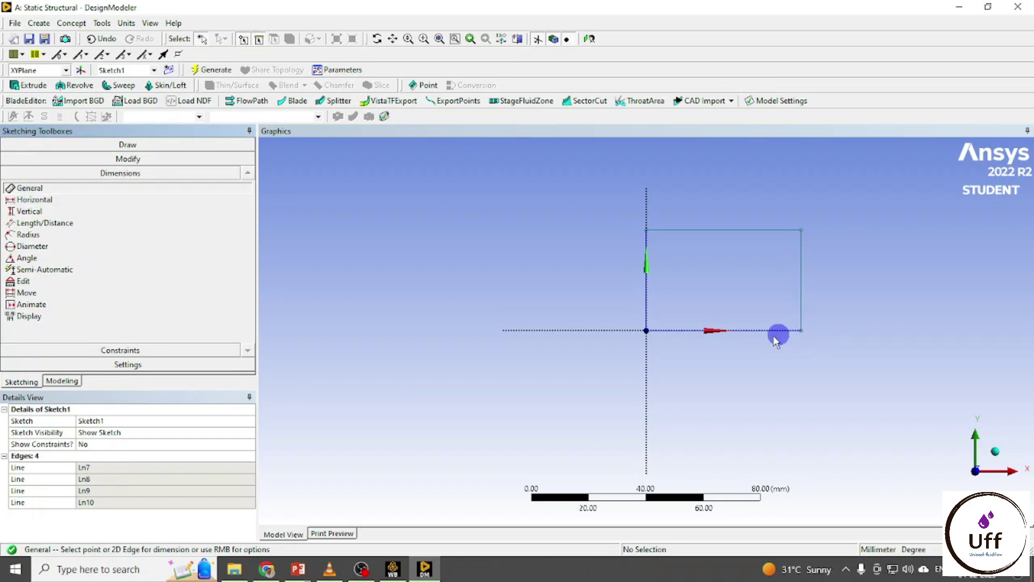
click(746, 331)
click(748, 341)
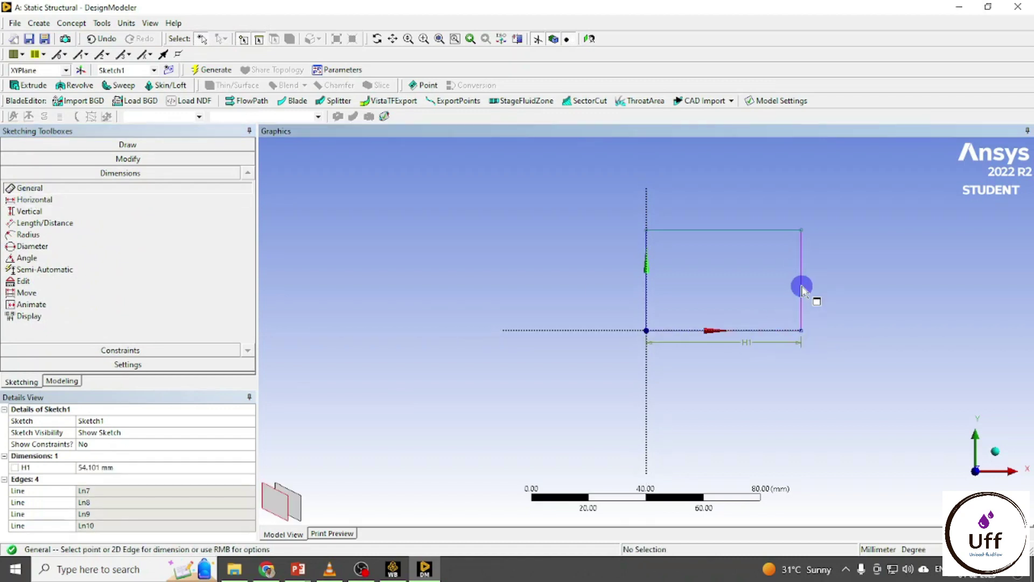
click(802, 287)
click(808, 286)
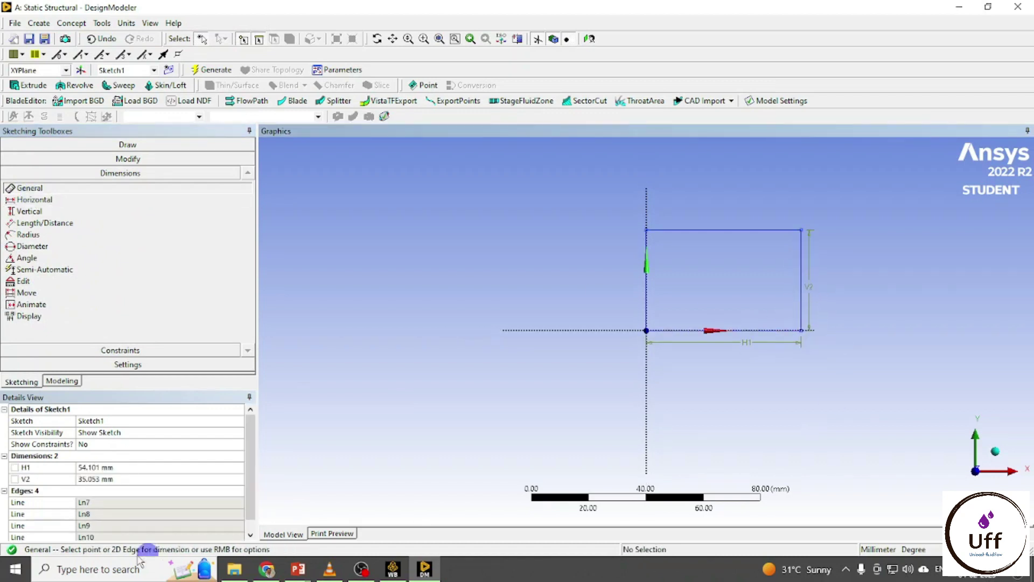
Step: Set the rectangle's width and height to 100 mm each
click(91, 467)
key(Return)
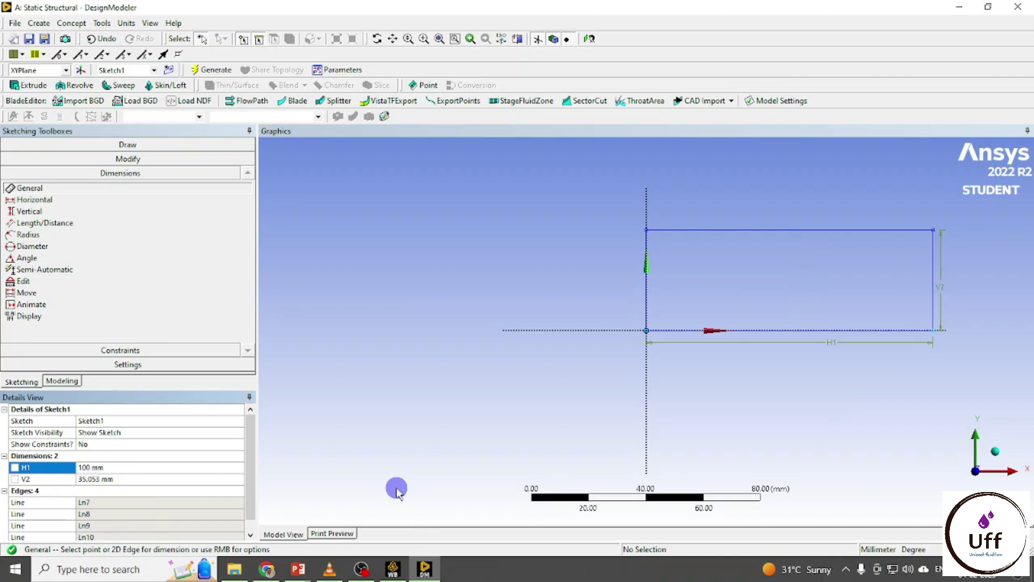
click(102, 477)
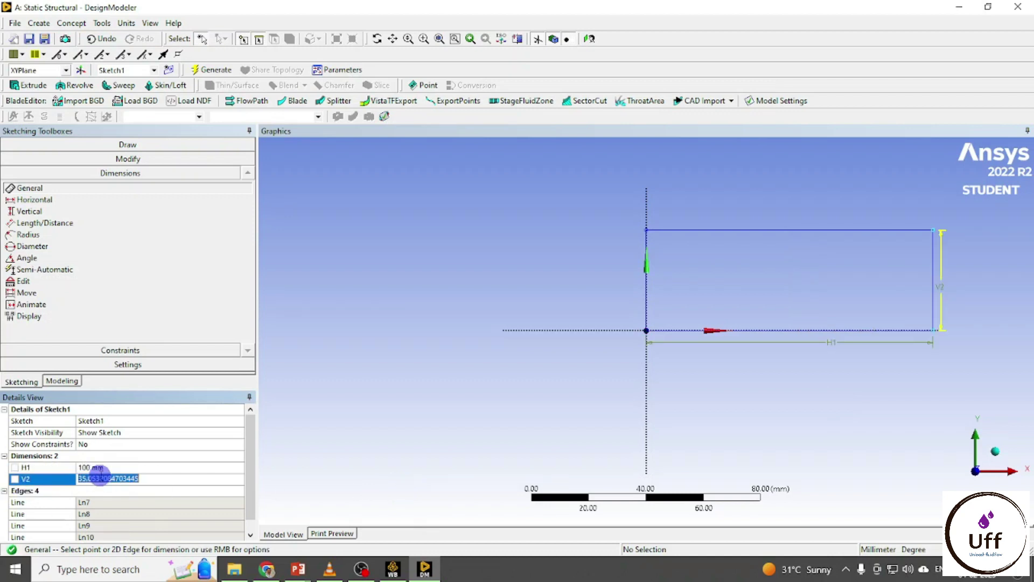
text(100)
key(Return)
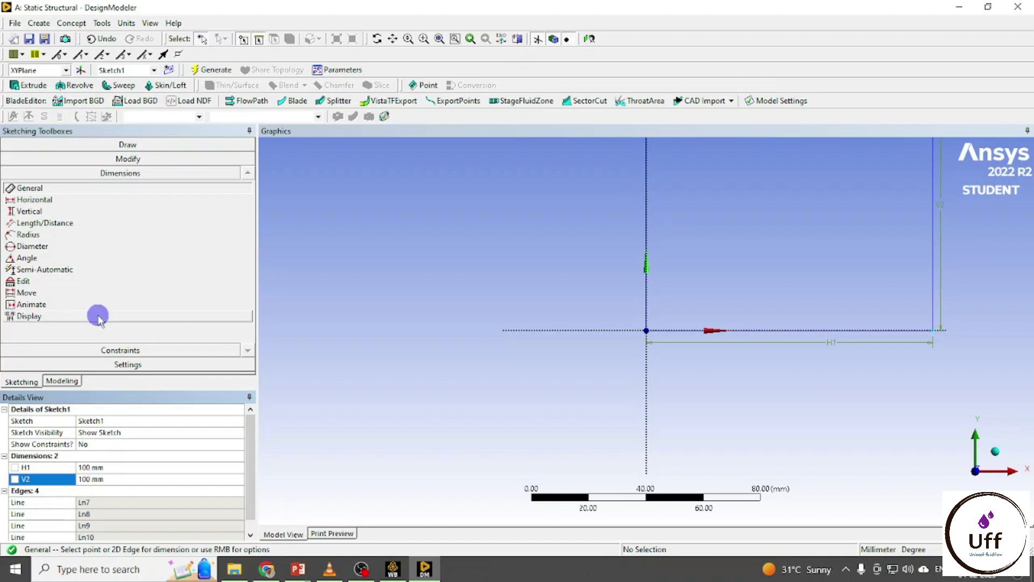
Step: Sketch a circle about 39 mm in diameter near the middle of the square
click(438, 38)
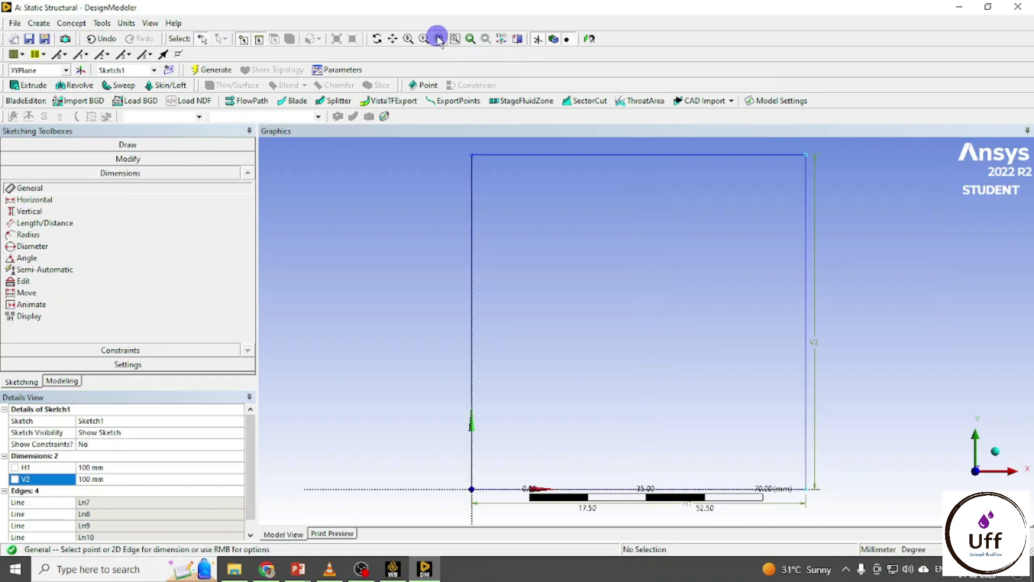
click(62, 144)
click(25, 252)
drag(664, 326, 631, 268)
Step: Add a diameter dimension to the circle and set it to 20 mm
click(112, 336)
click(28, 248)
click(621, 280)
click(582, 254)
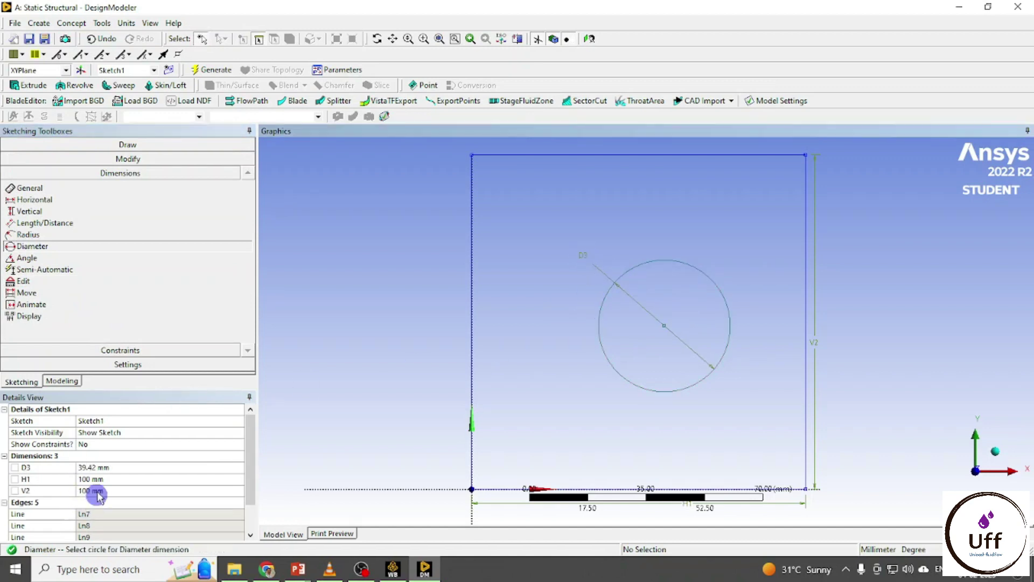
click(100, 467)
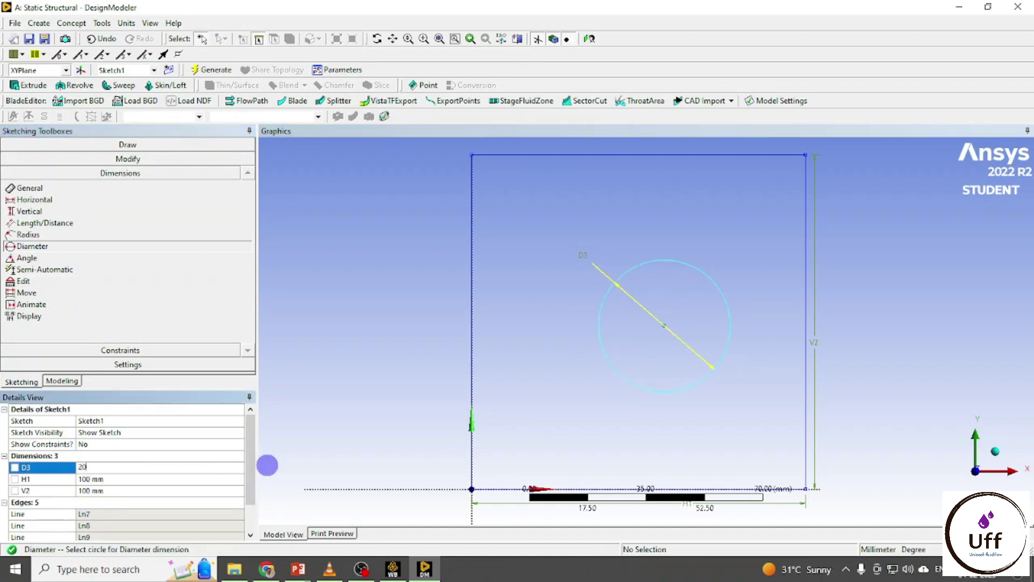
Step: Dimension the circle centre's distances from the square's left edge and bottom edge
click(16, 188)
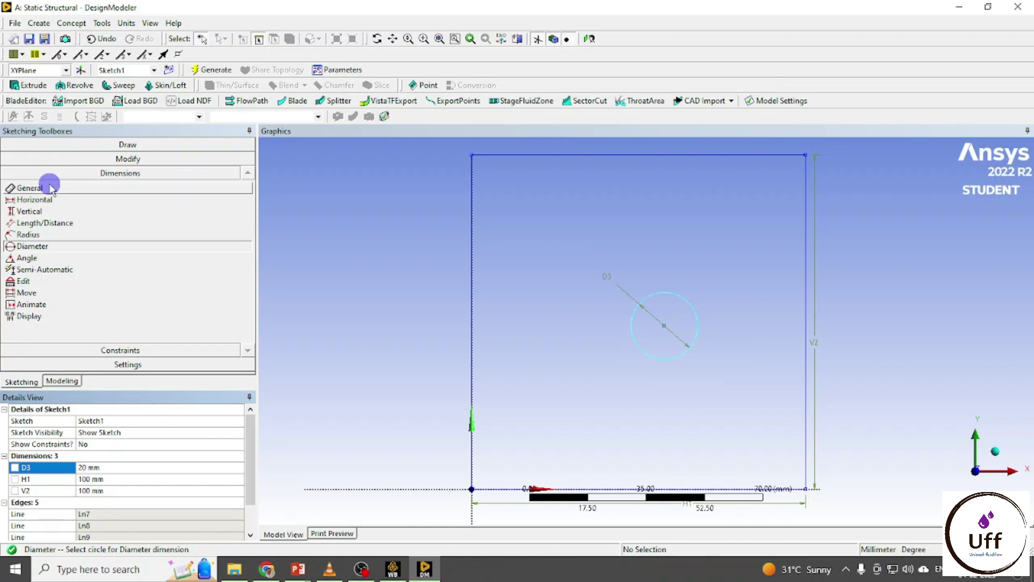
click(666, 327)
click(486, 328)
click(514, 326)
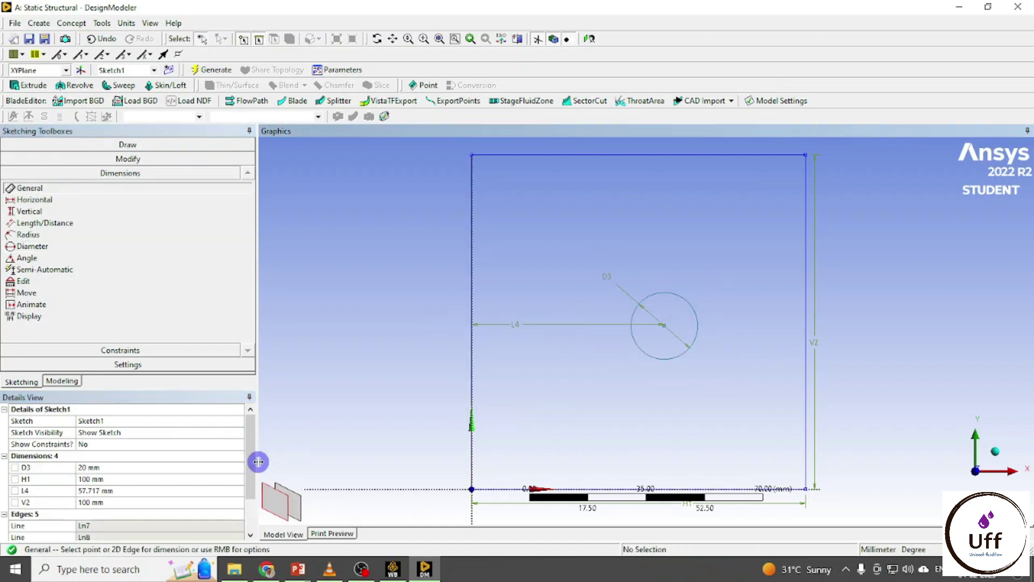
click(666, 330)
click(674, 489)
click(674, 437)
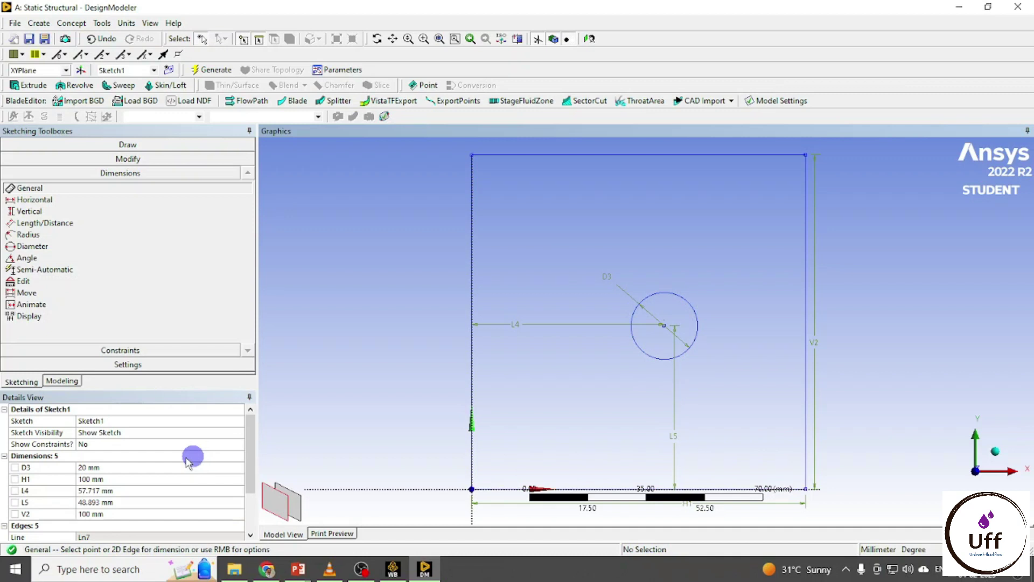
Step: Set both distances from the circle's centre to the square's edges to 50 mm
click(91, 491)
text(50)
key(Return)
click(127, 502)
text(50)
key(Return)
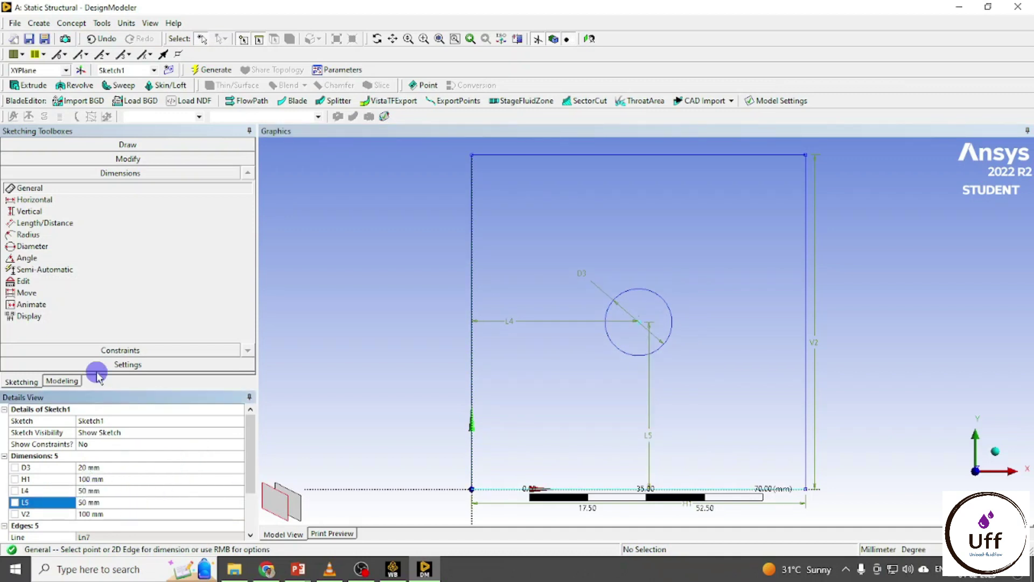
Step: Extrude Sketch1 to a depth of 10 mm, generate the plate with its hole and show it in isometric view
click(70, 382)
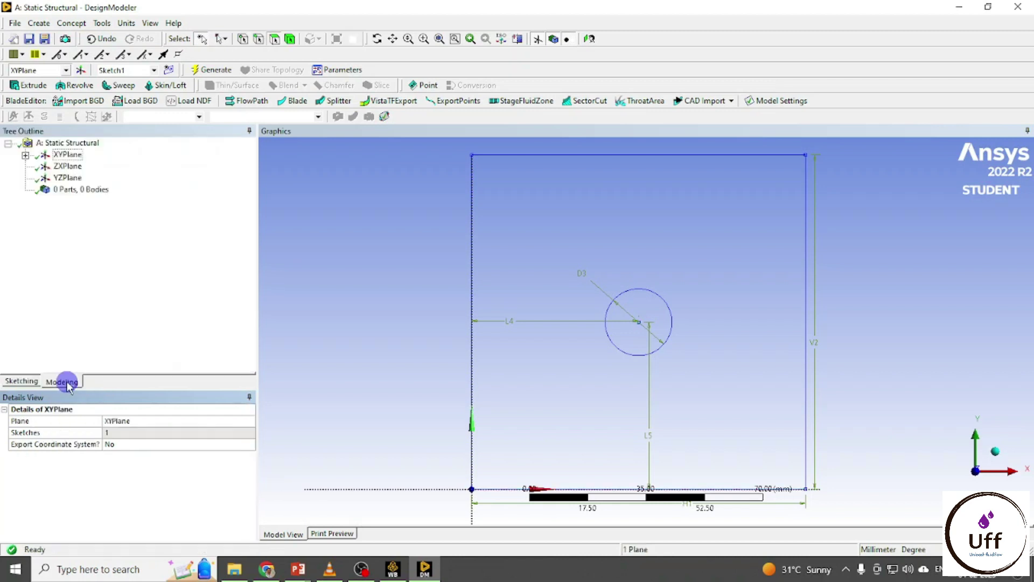
click(26, 155)
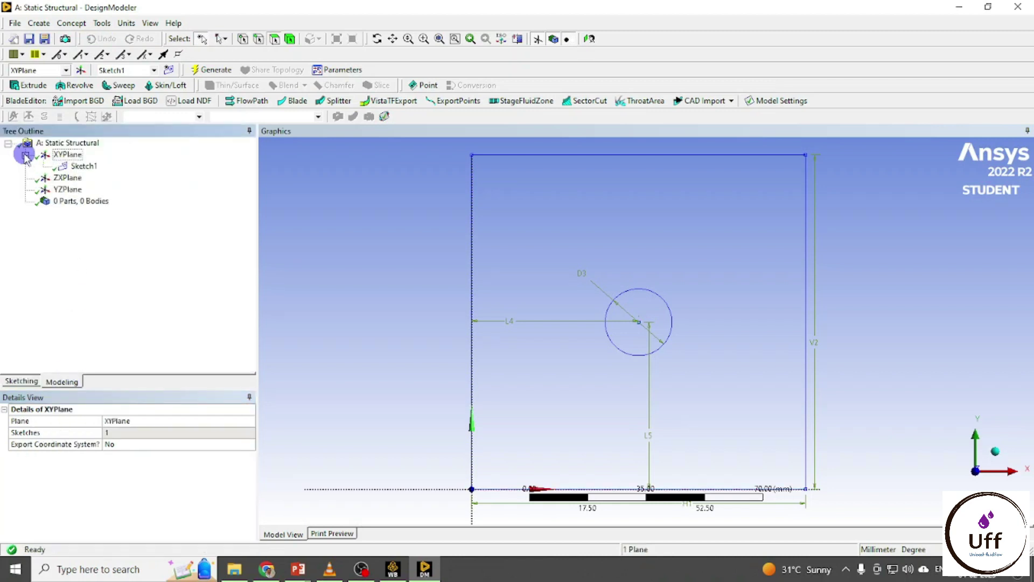
click(75, 166)
click(27, 85)
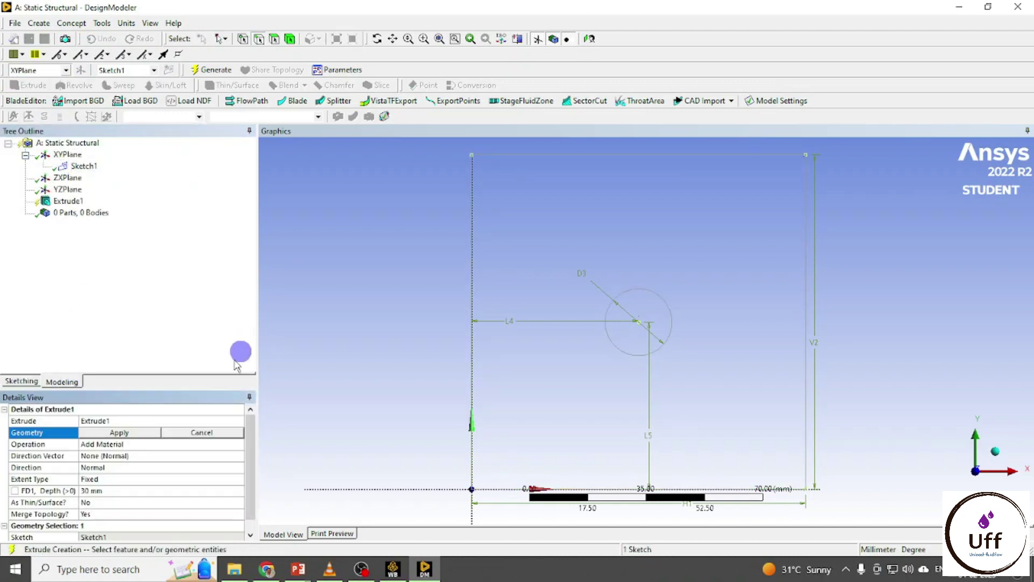
click(128, 433)
click(87, 490)
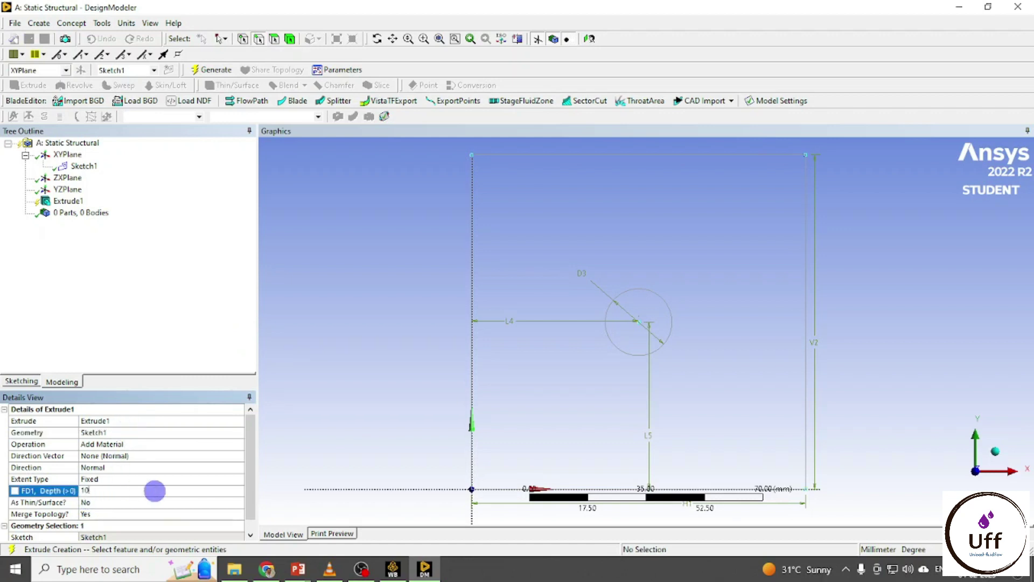
text(10)
click(118, 336)
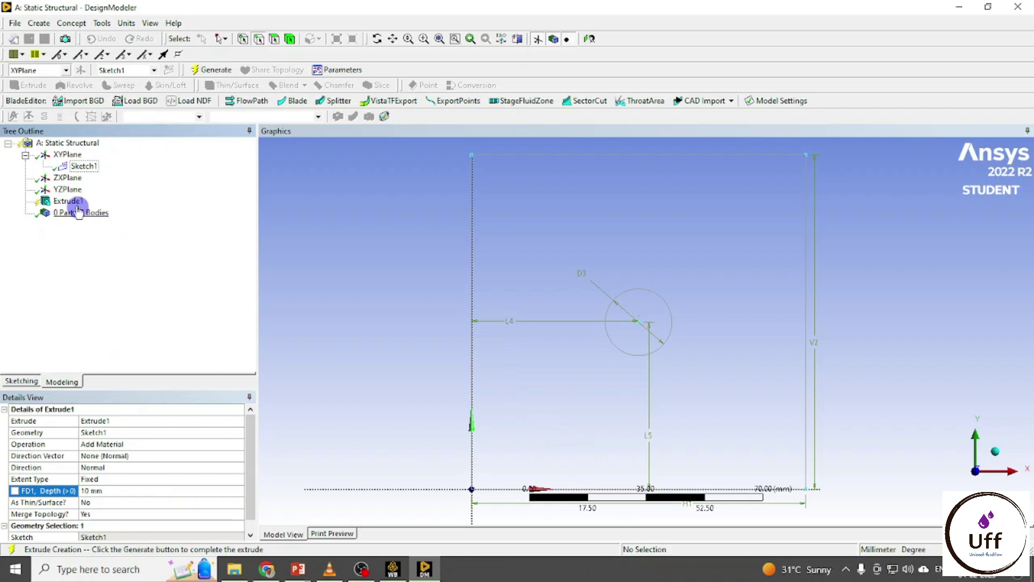
click(213, 70)
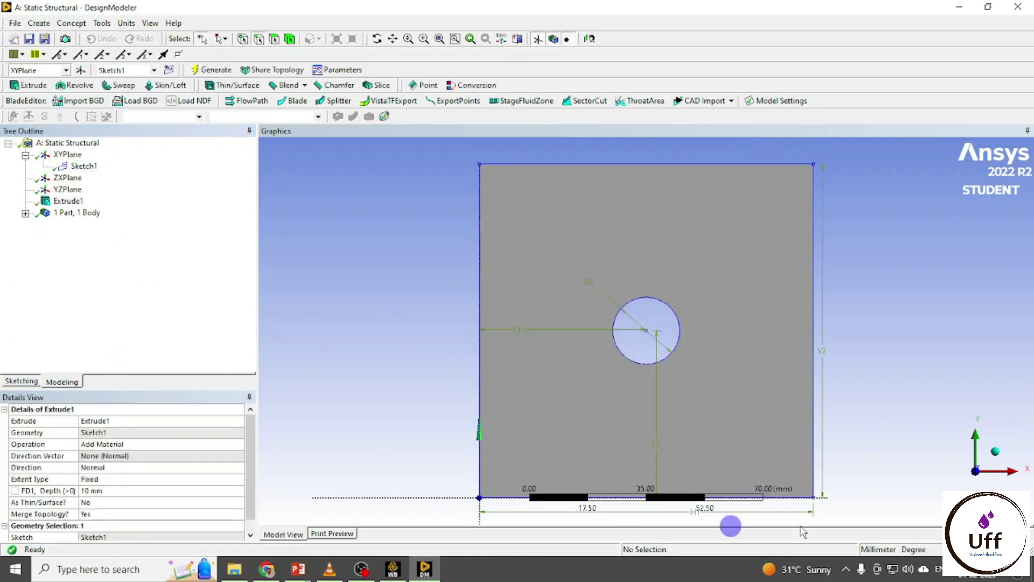
click(995, 452)
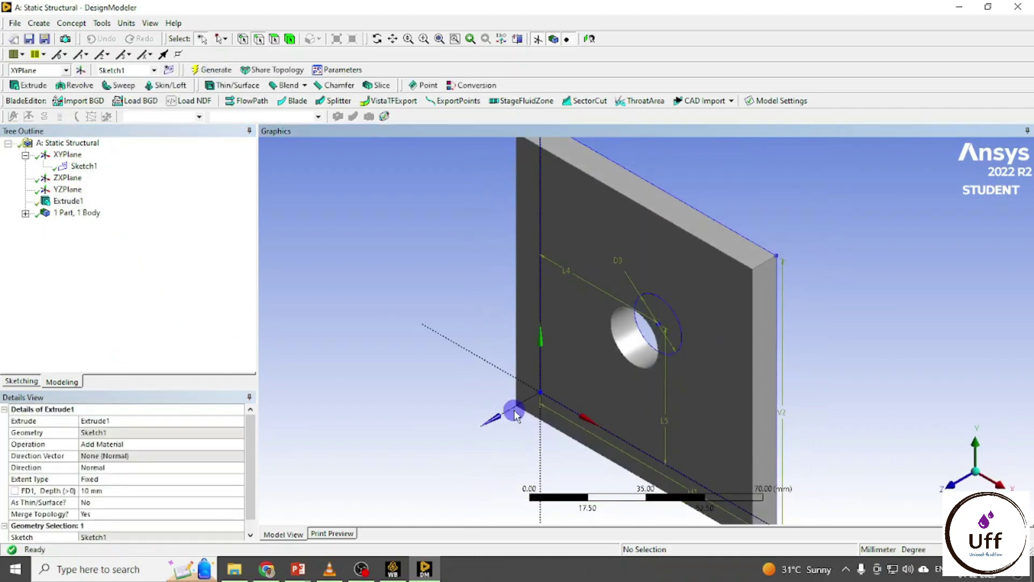
Step: Close DesignModeler and check the available unit systems in Mechanical
click(1018, 7)
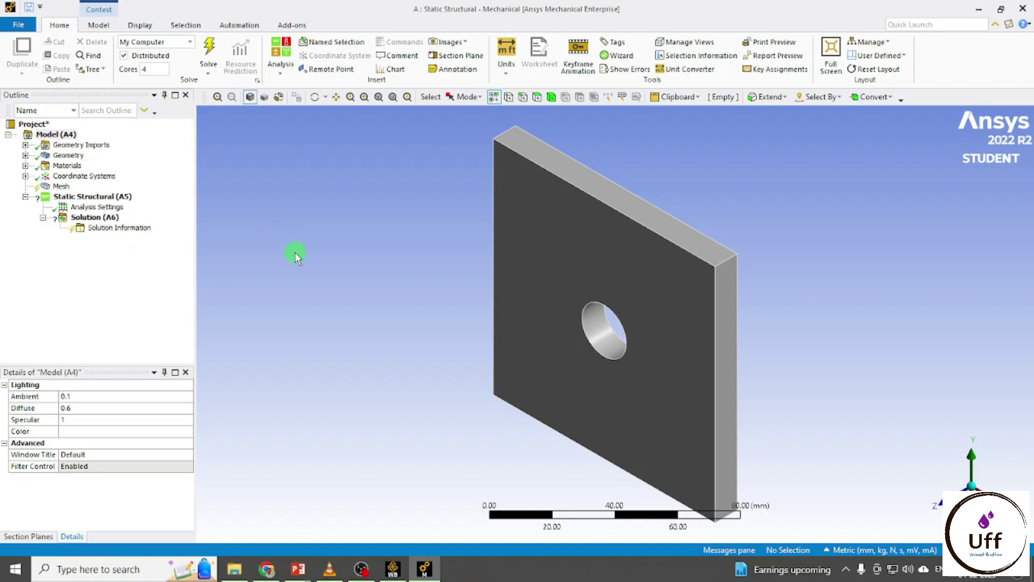
click(506, 66)
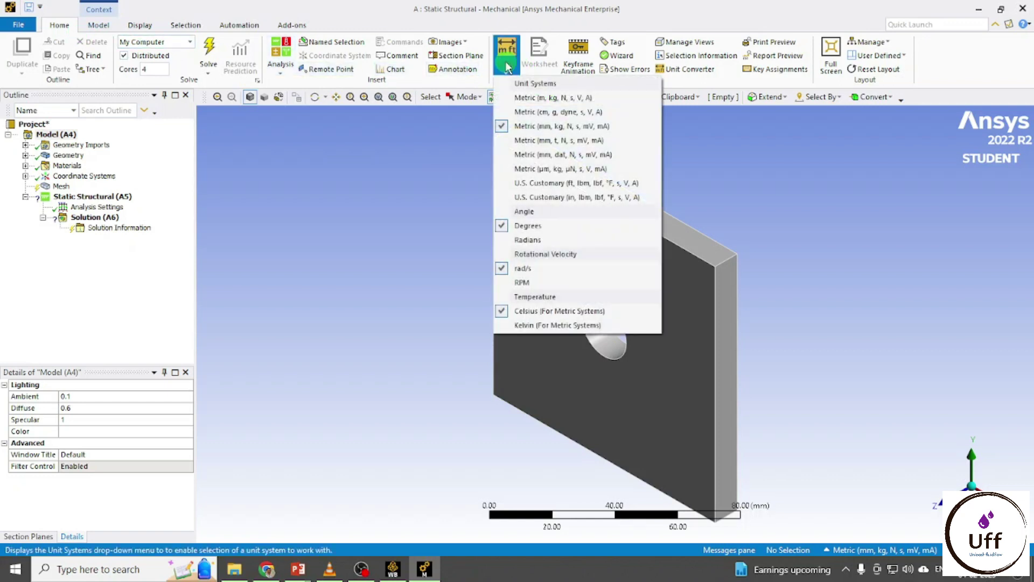
click(273, 192)
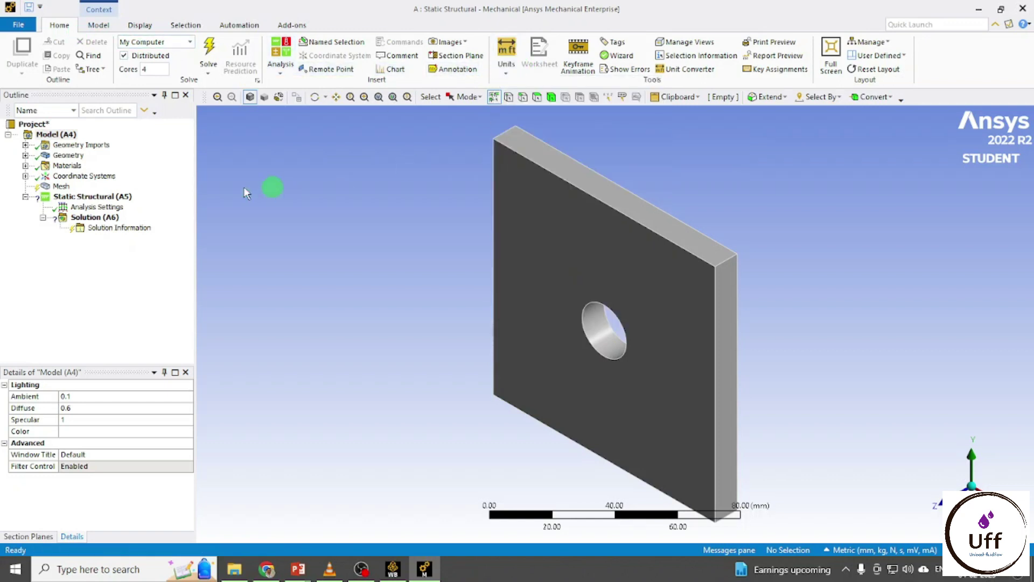
Step: Examine the solid body's material assignment and the materials available for it
click(26, 155)
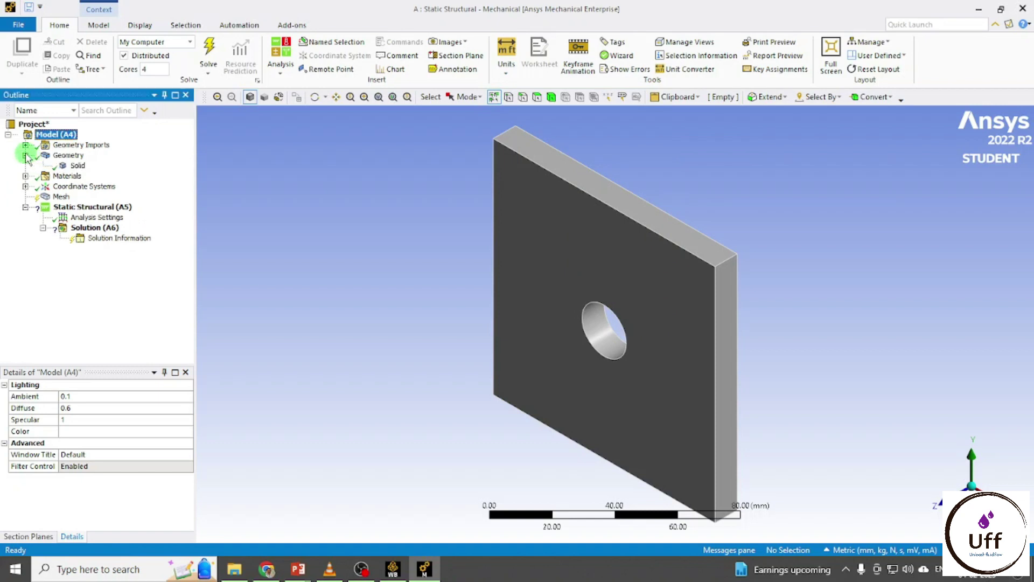
click(77, 166)
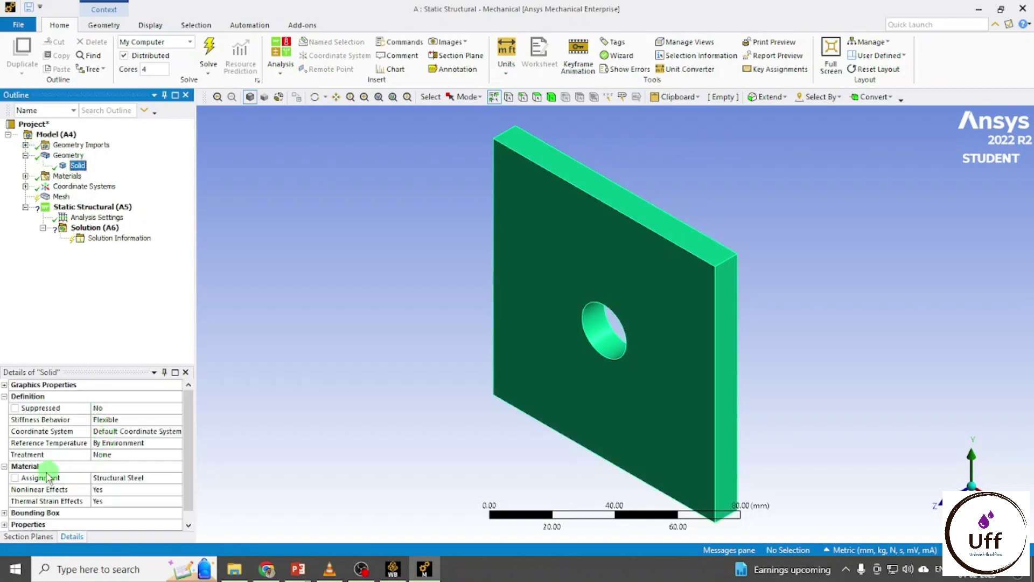
click(138, 476)
click(177, 478)
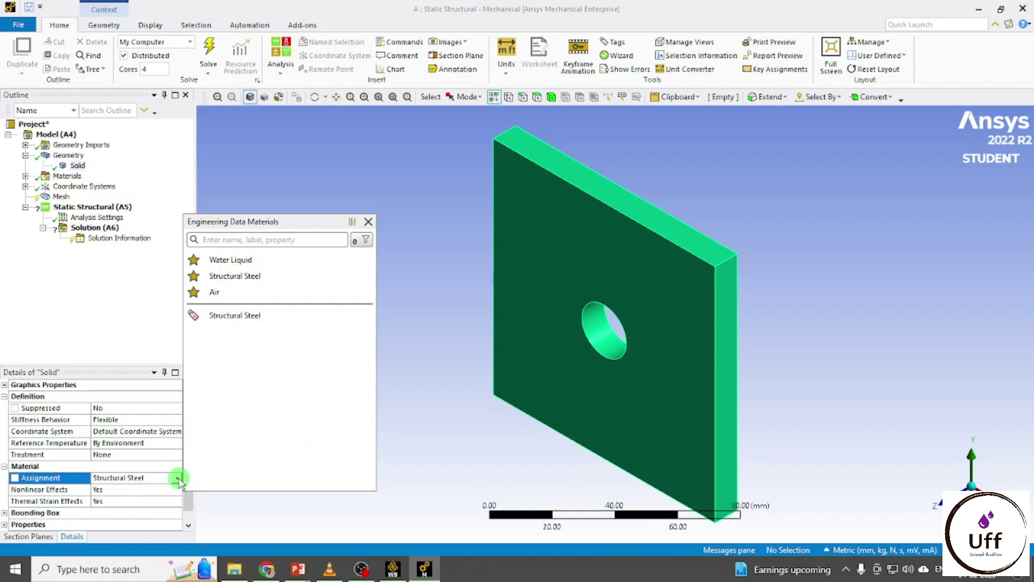
click(83, 317)
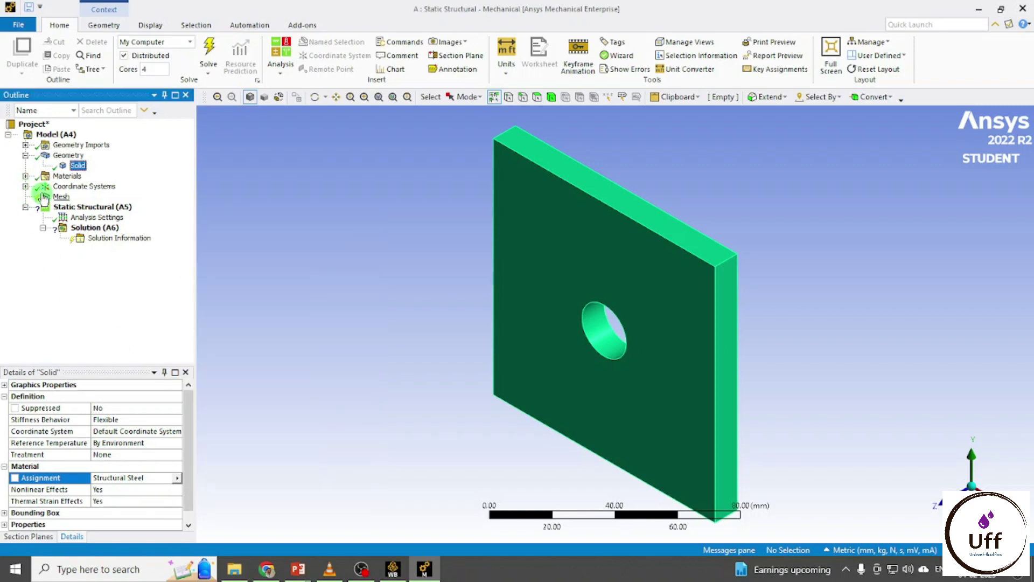
Step: Generate the plate's mesh with the default settings and show its node and element statistics
click(61, 196)
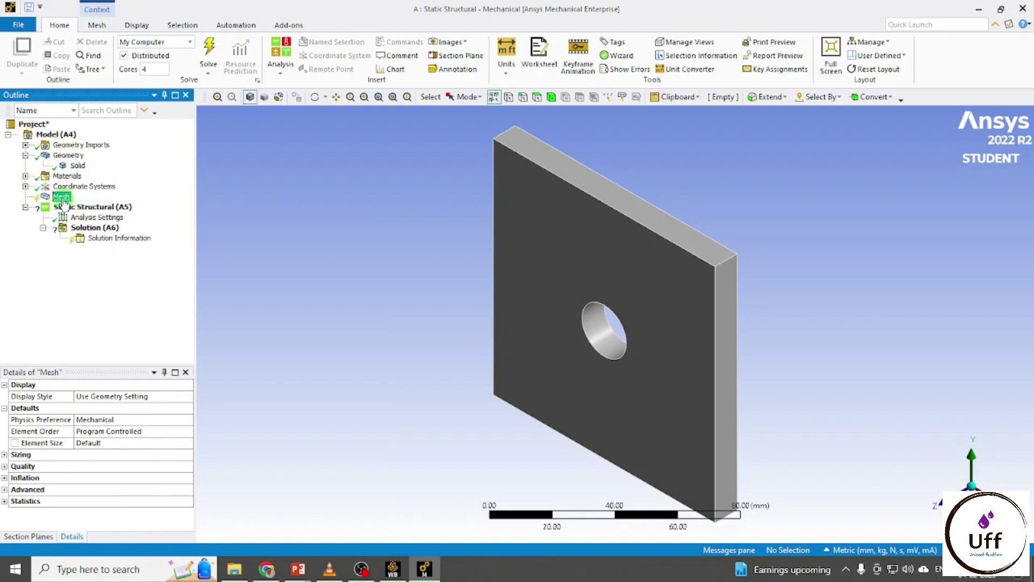
right_click(63, 199)
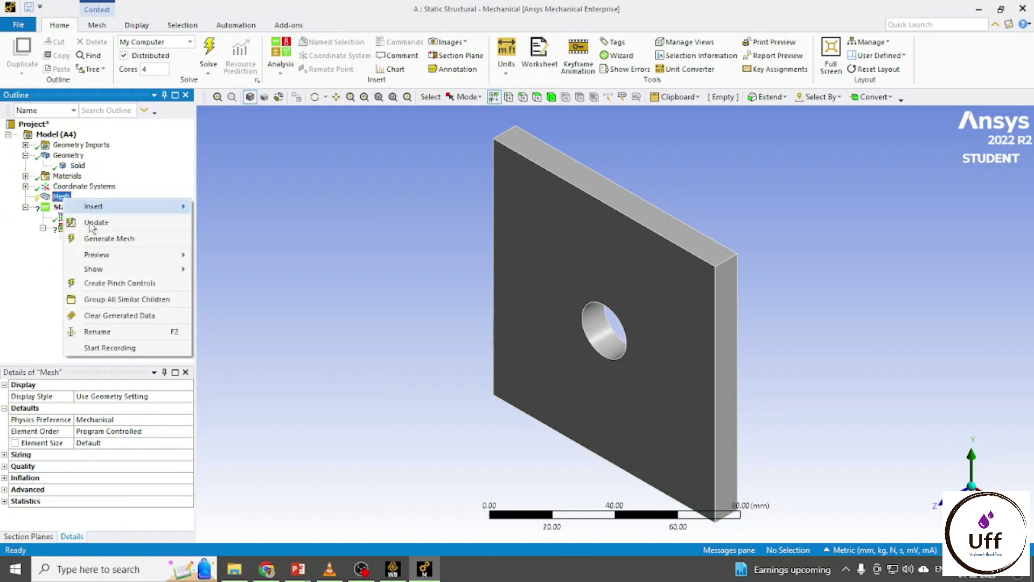
click(102, 238)
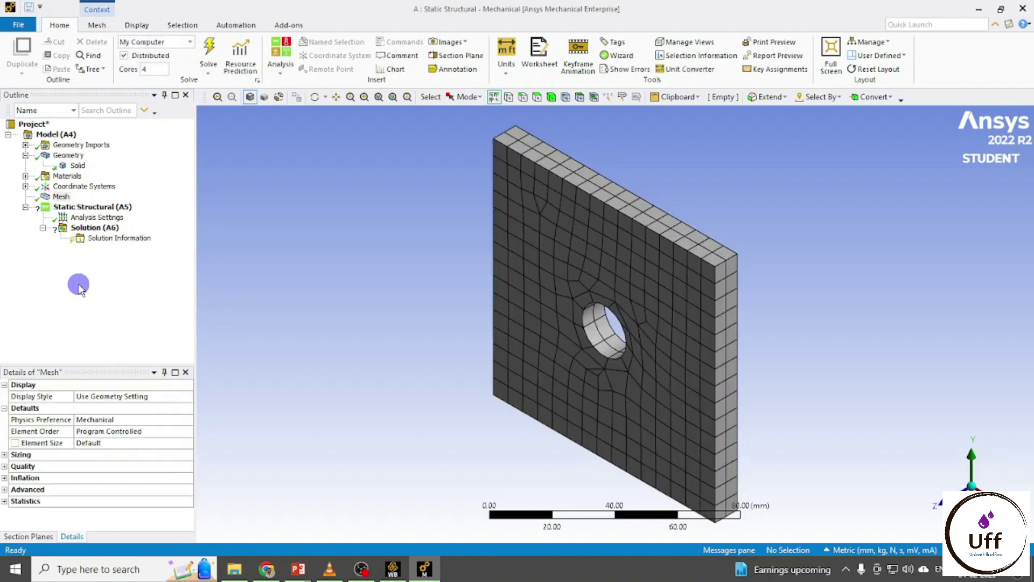
click(5, 501)
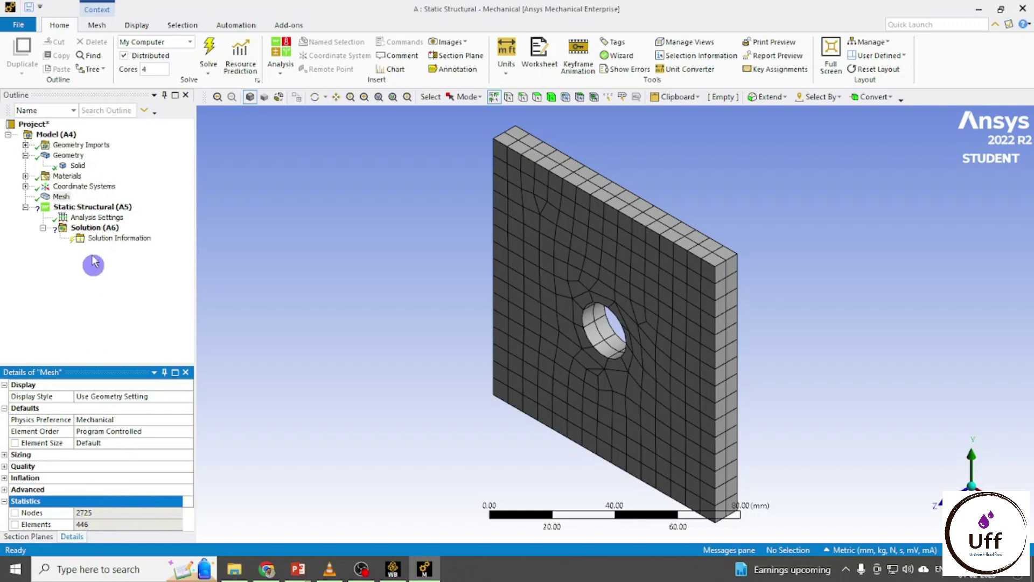
Step: Add a fixed support to the static structural analysis on the plate's narrow side face at the negative X end
click(103, 208)
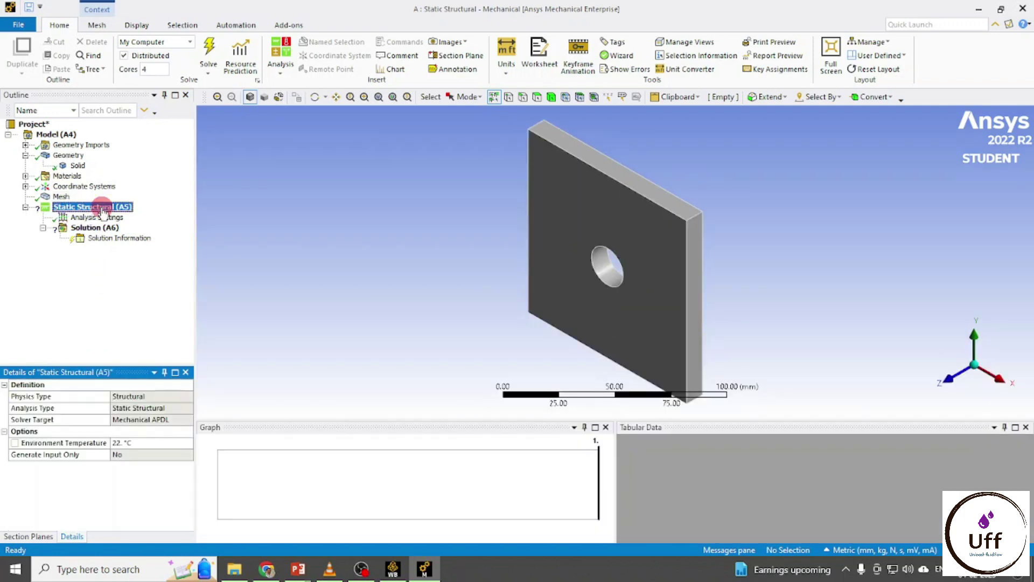
right_click(102, 210)
mouse_move(135, 215)
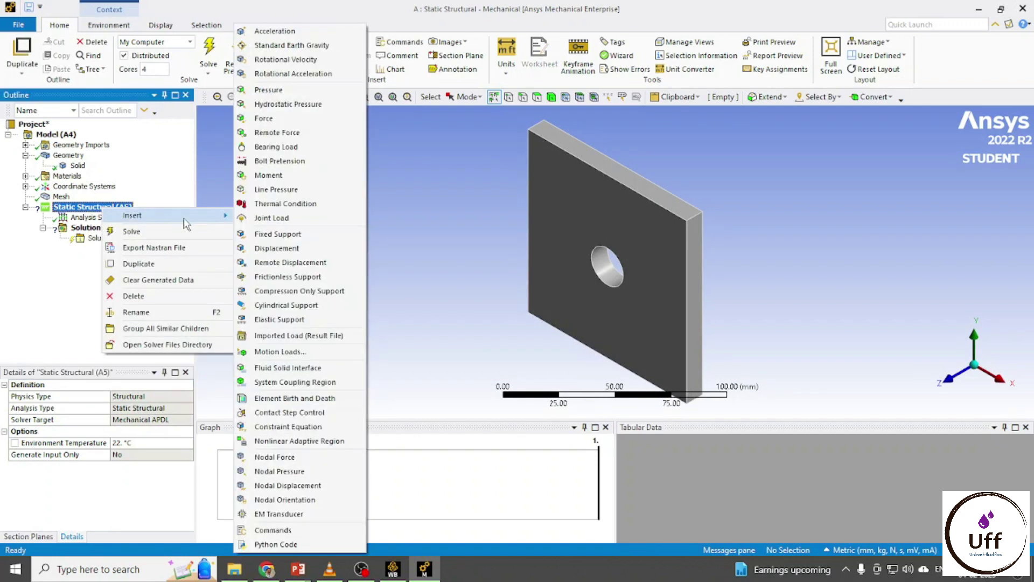
click(283, 234)
click(314, 97)
drag(510, 255, 584, 277)
click(537, 97)
click(548, 212)
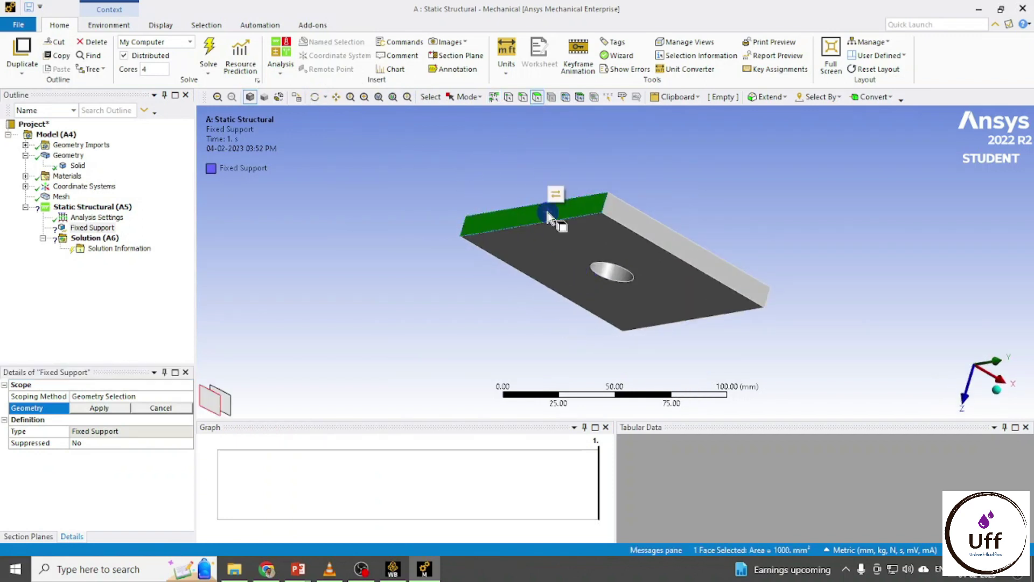
click(98, 408)
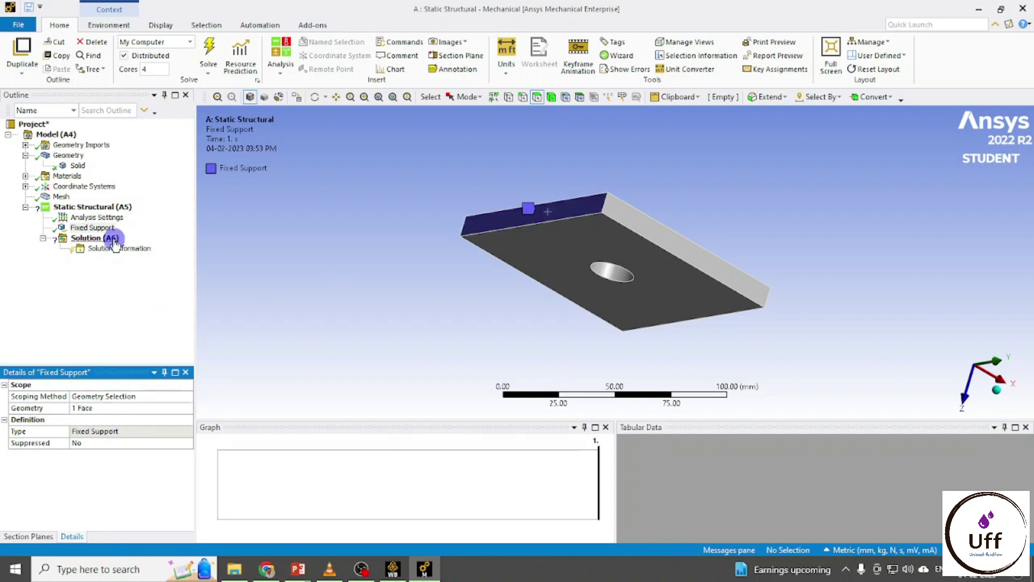
Step: Add a force to the analysis on the plate's narrow side face at the positive X end
click(1000, 398)
right_click(91, 209)
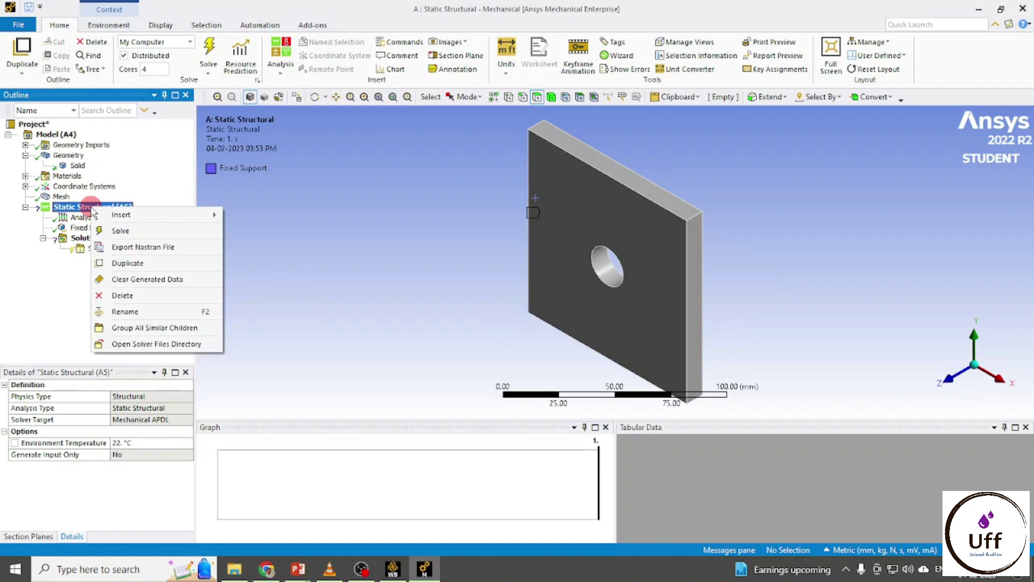
mouse_move(129, 217)
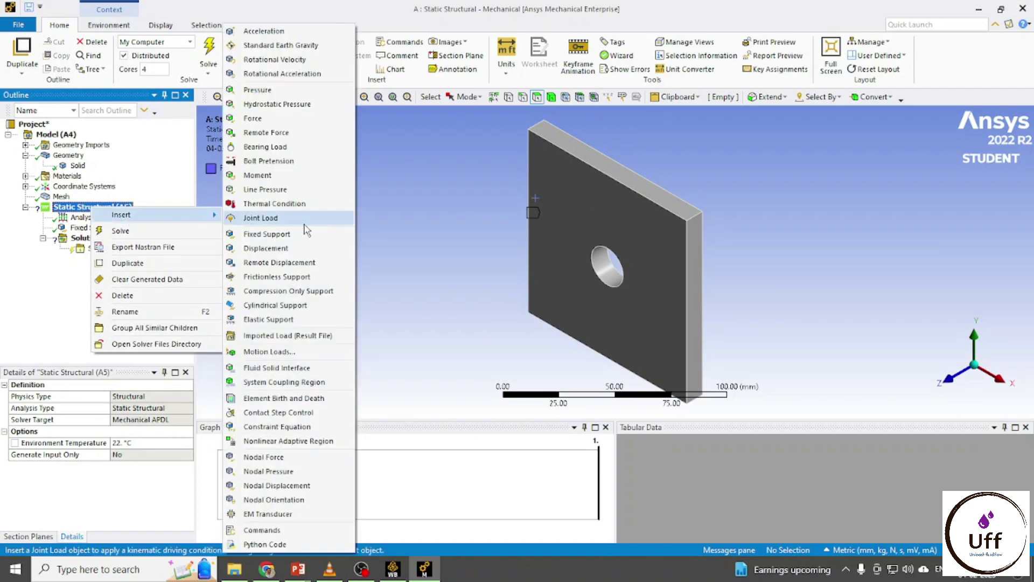
click(288, 121)
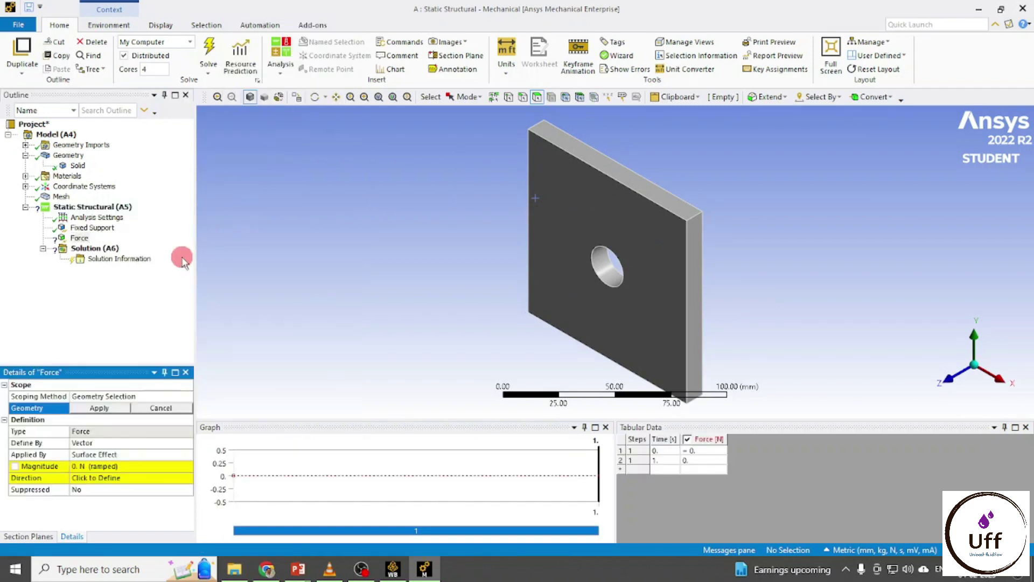
click(697, 295)
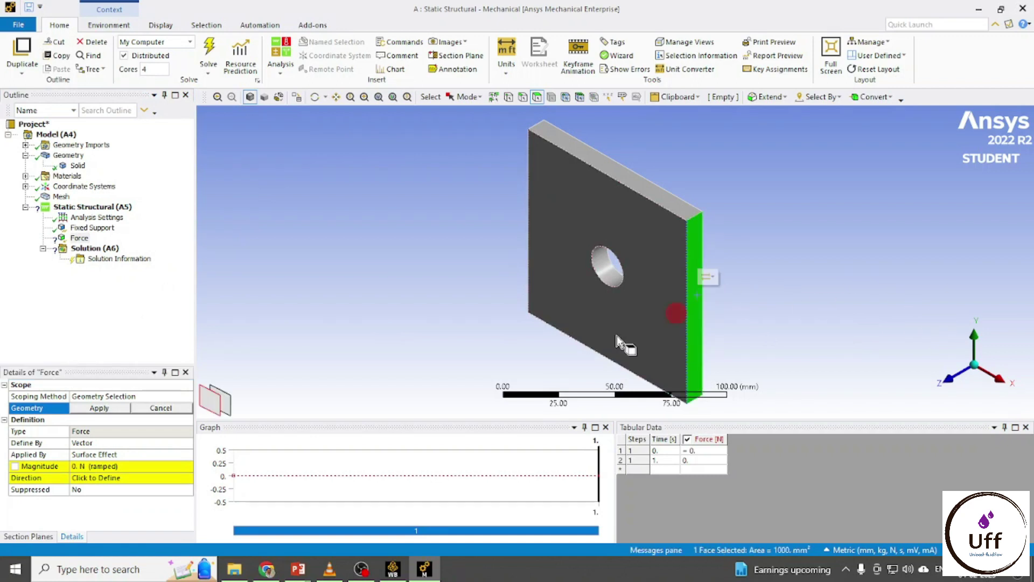
click(100, 409)
Step: Define the force by components and set its X component to 100 N
click(174, 447)
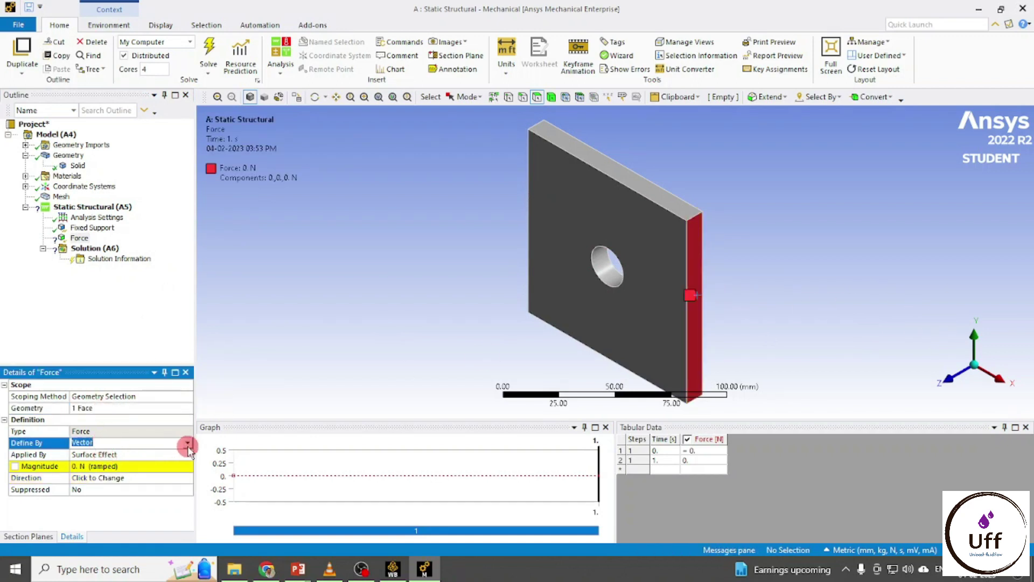
click(188, 447)
click(105, 466)
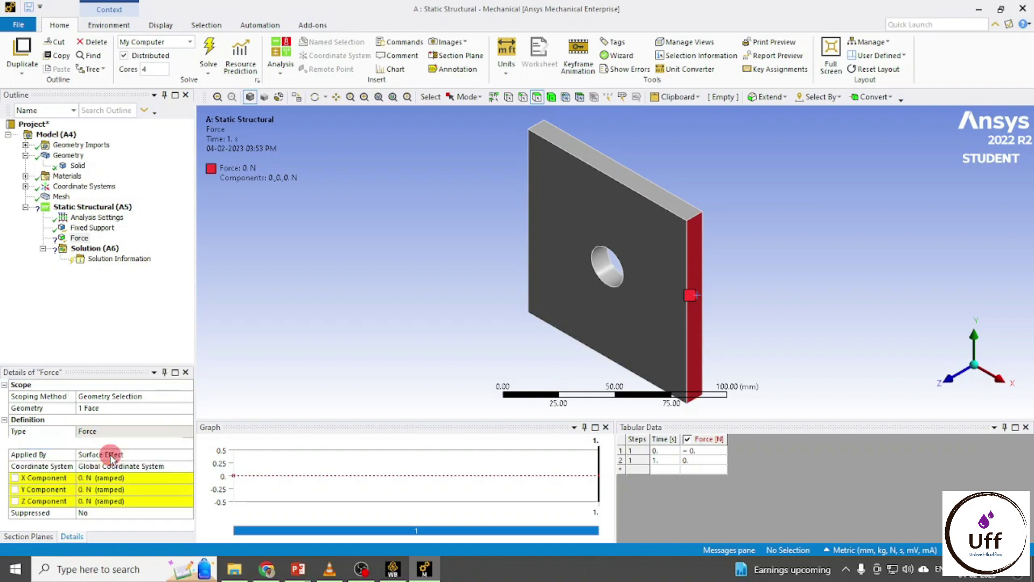
click(85, 478)
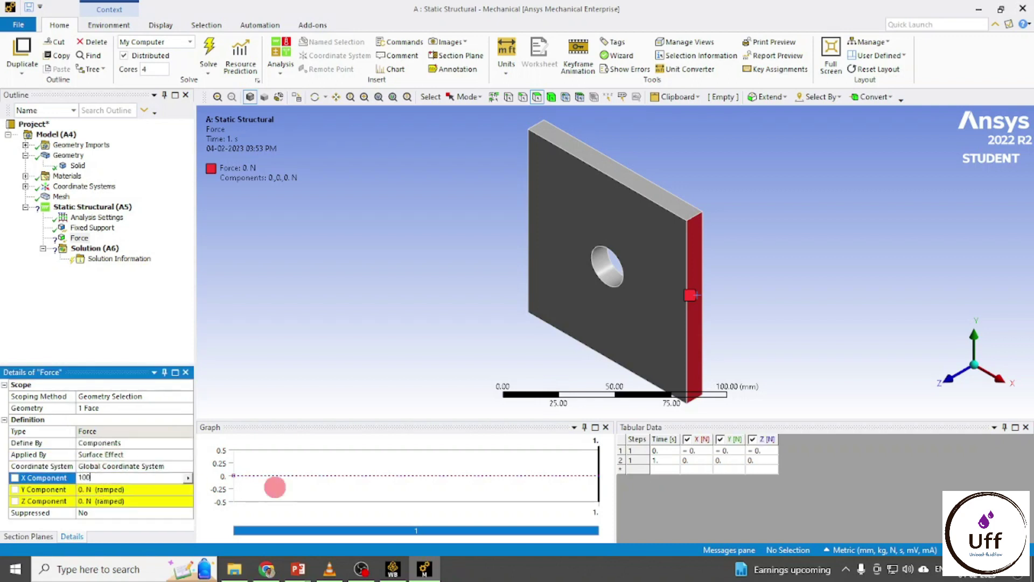
text(100)
click(74, 329)
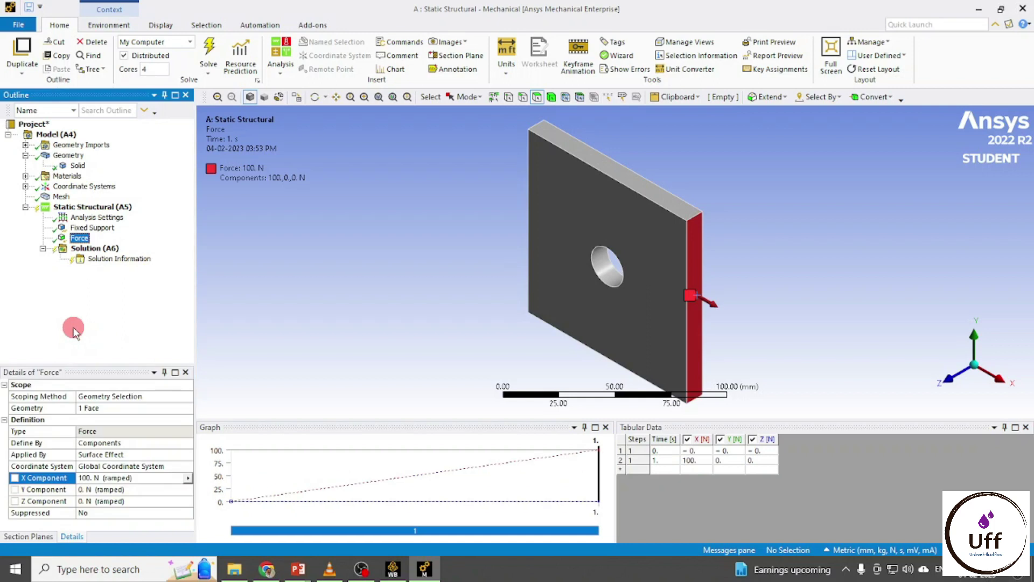
Step: Insert a directional deformation result and an equivalent (von-Mises) stress result under the solution
right_click(102, 250)
mouse_move(167, 254)
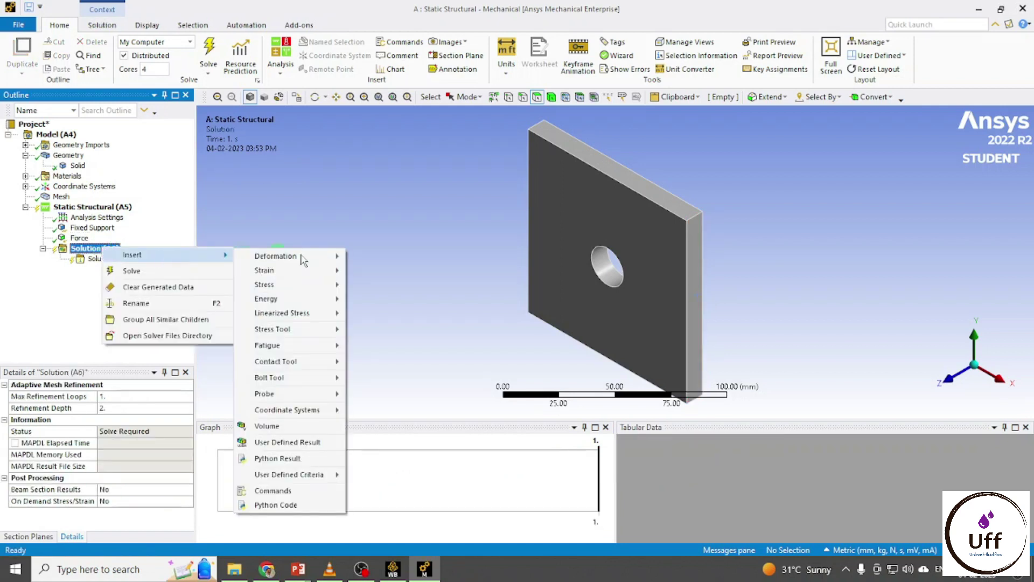
mouse_move(326, 259)
click(384, 271)
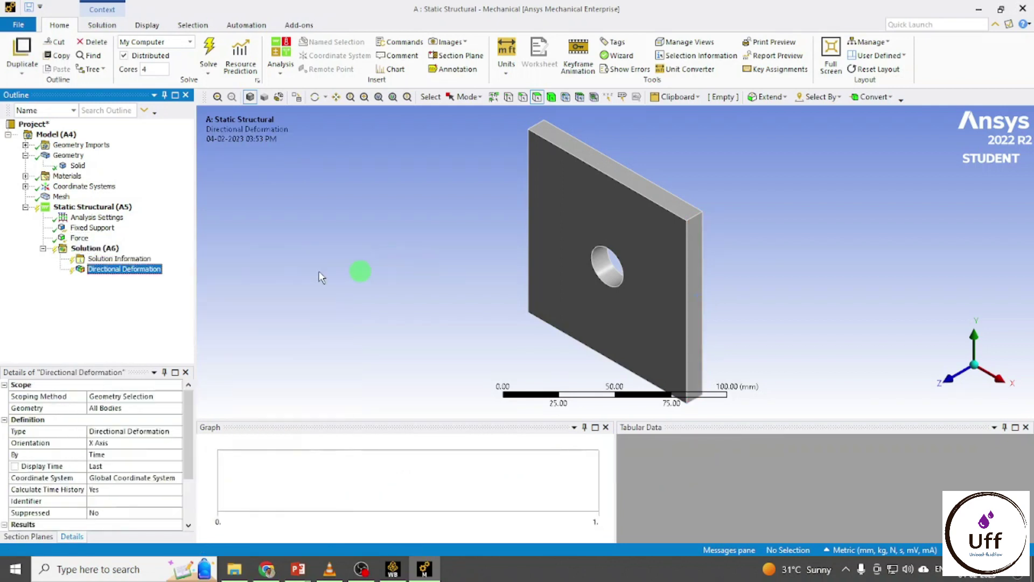
right_click(89, 249)
mouse_move(161, 253)
mouse_move(291, 276)
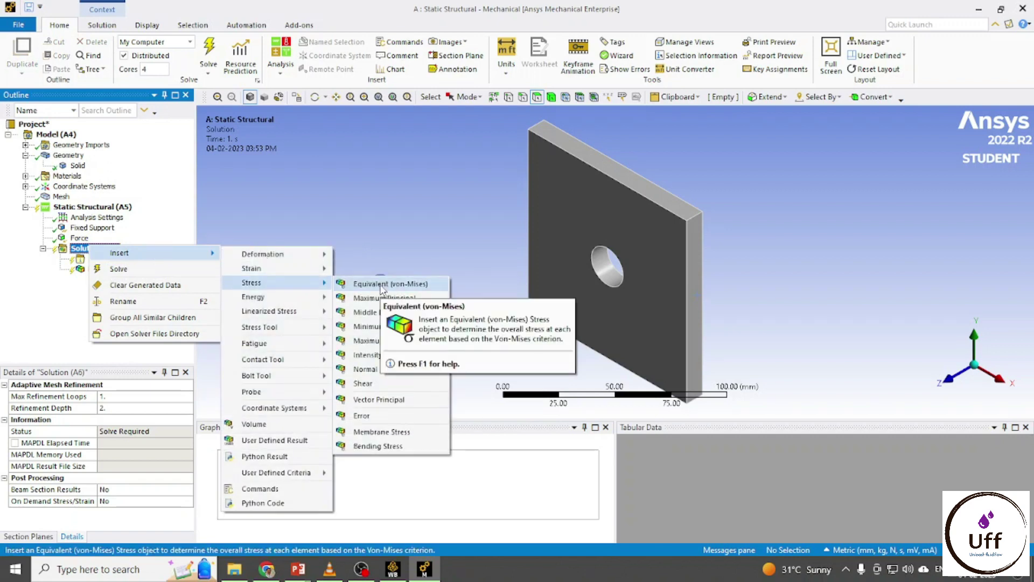
click(381, 283)
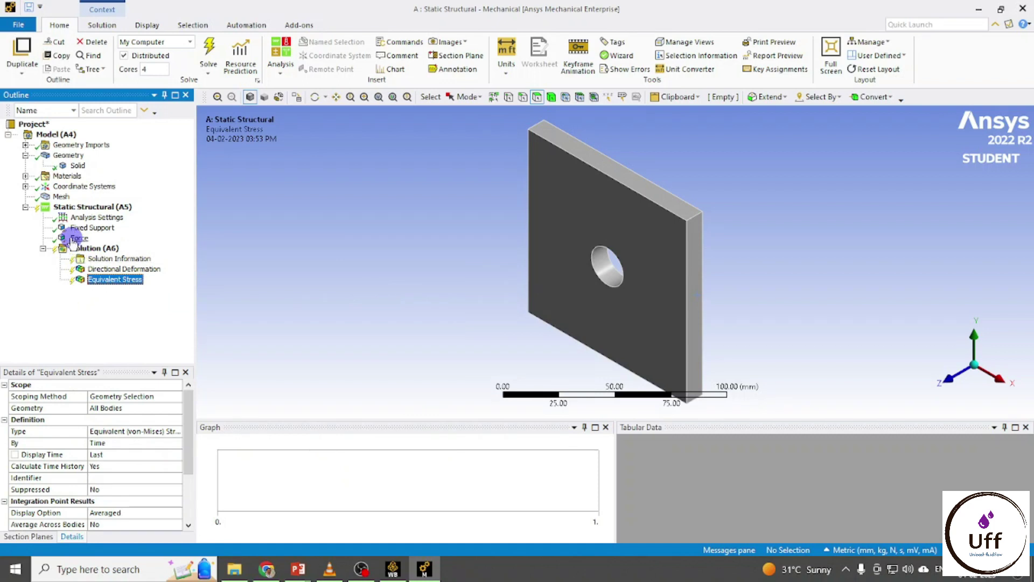
Step: Add a convergence check to the equivalent stress result with an allowable change of 20%
click(59, 197)
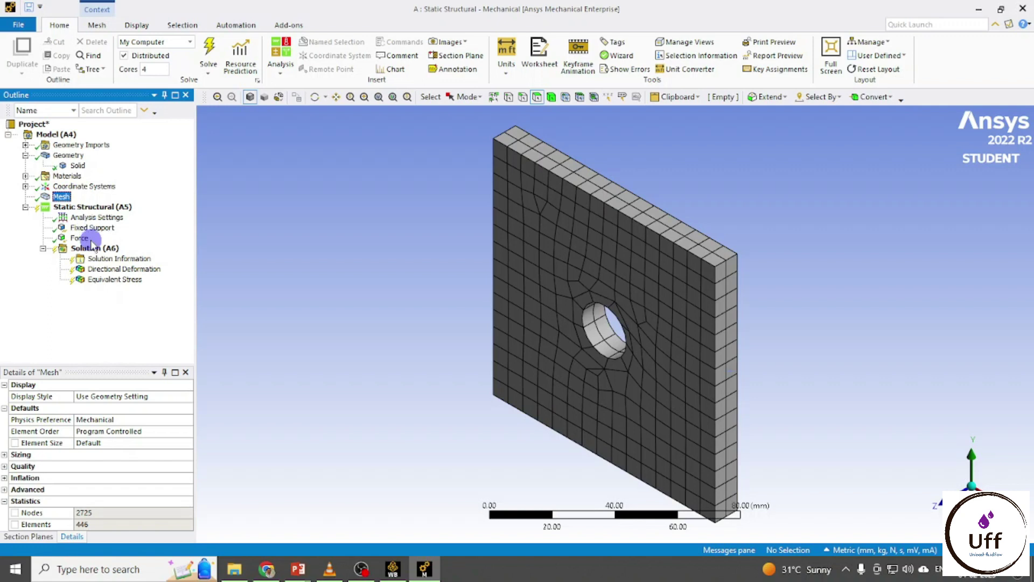
click(113, 280)
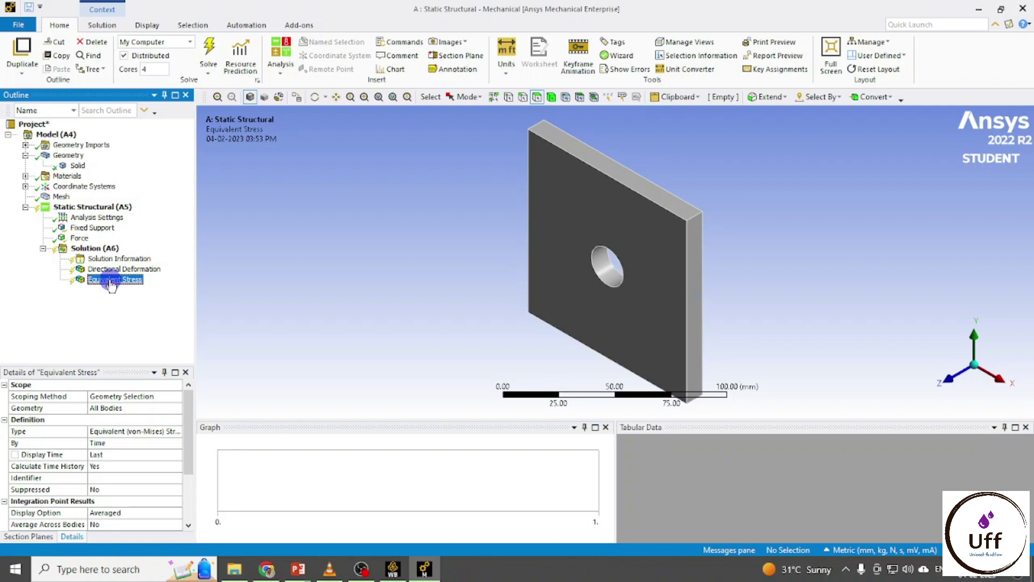
right_click(111, 283)
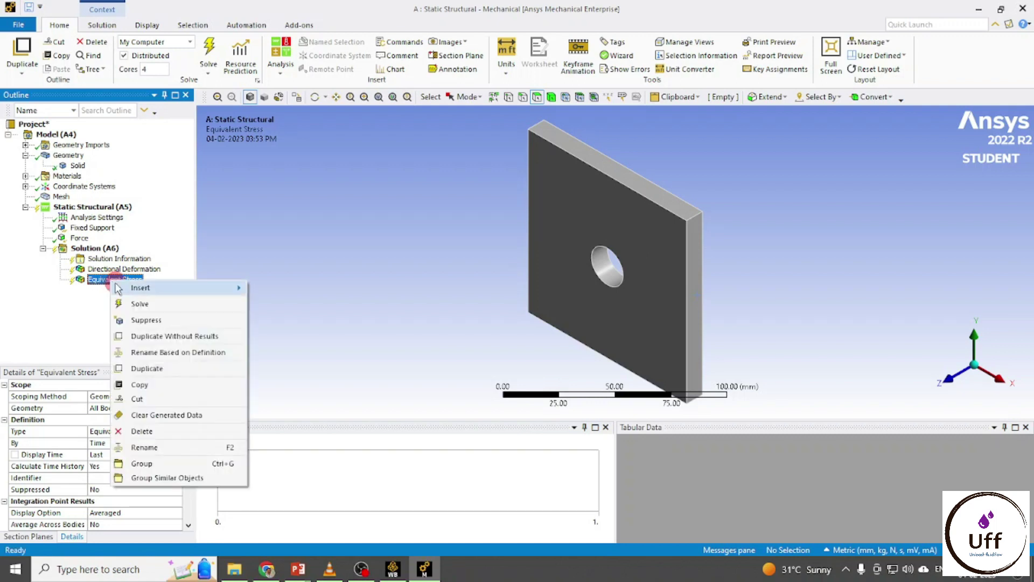
mouse_move(128, 290)
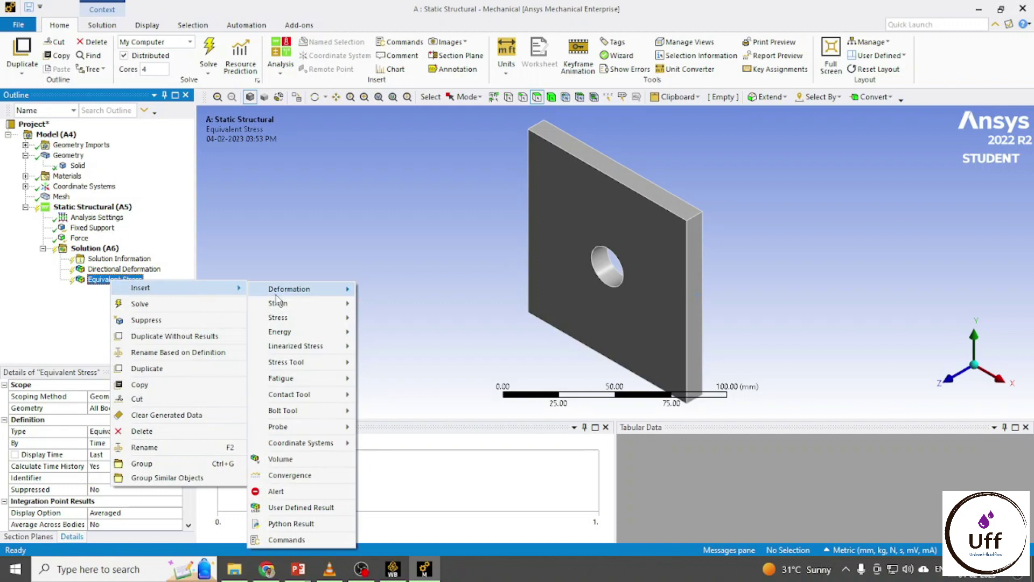
click(279, 476)
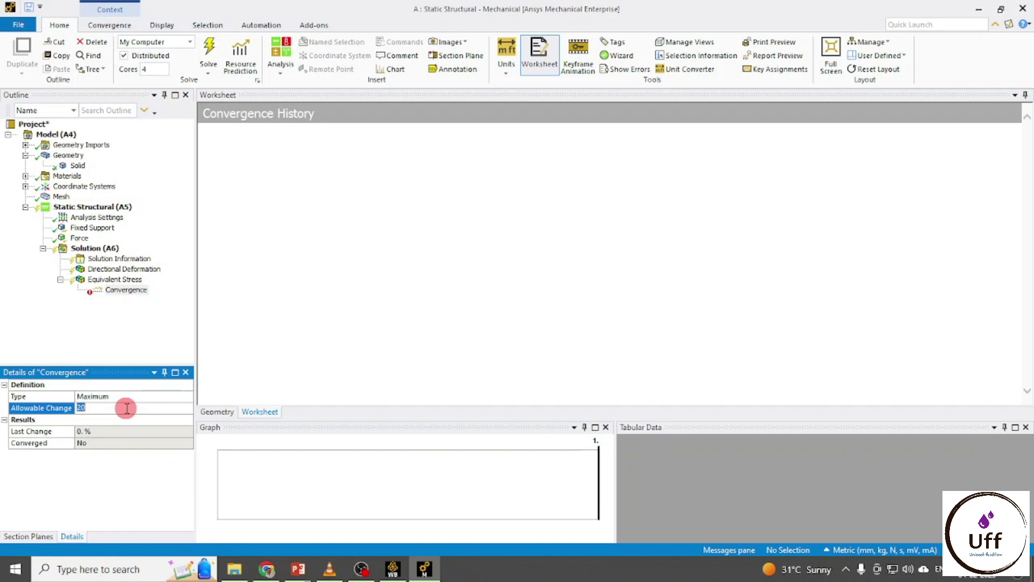
text(0)
click(23, 328)
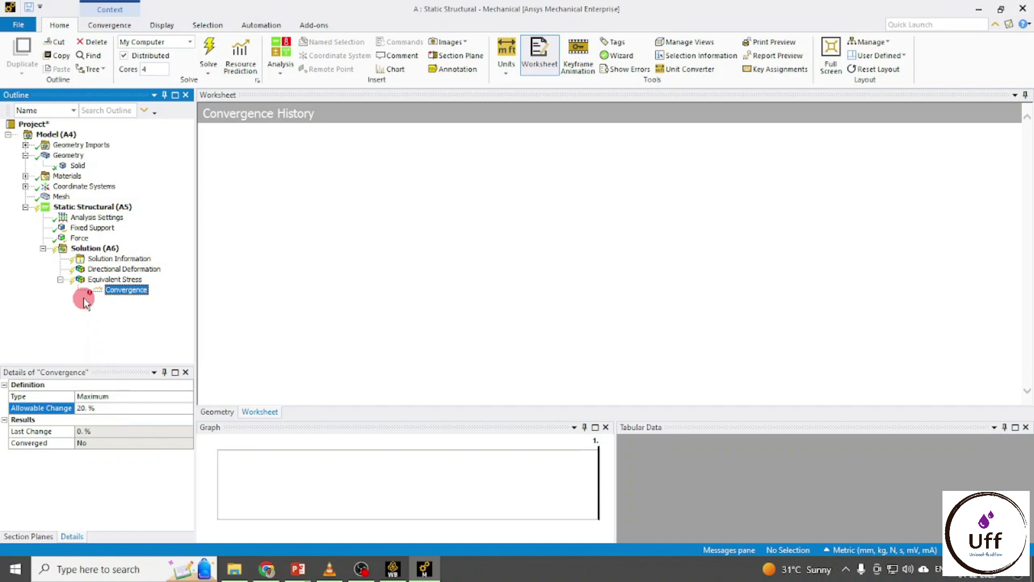
Step: Set the maximum number of adaptive mesh refinement loops for the solution to 6
click(95, 249)
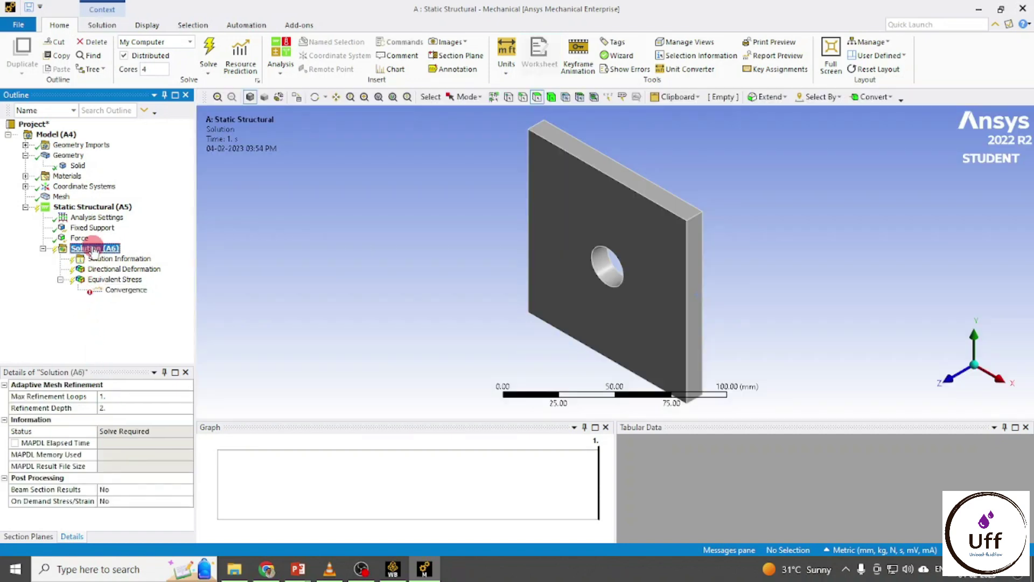
click(113, 396)
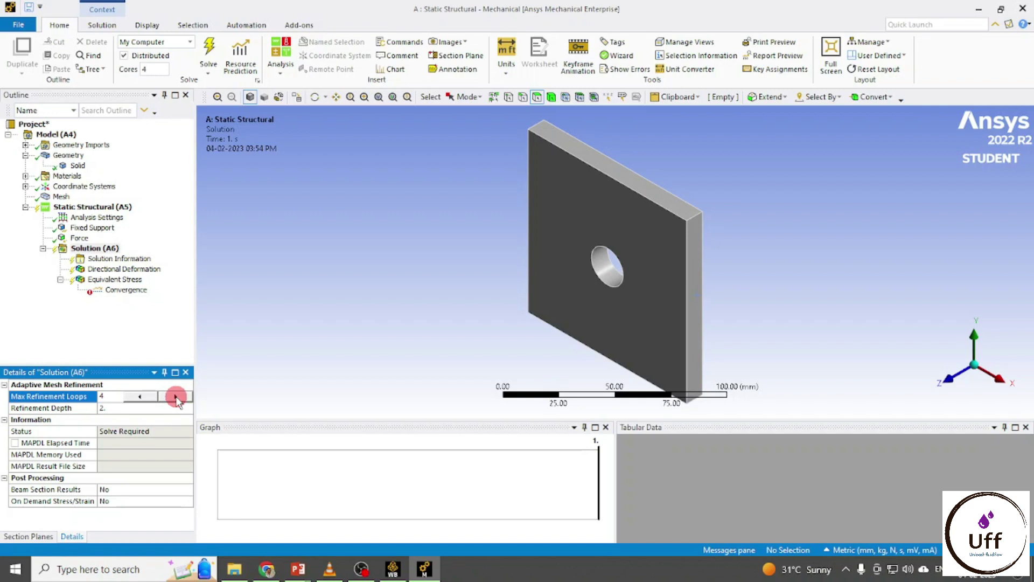
click(37, 330)
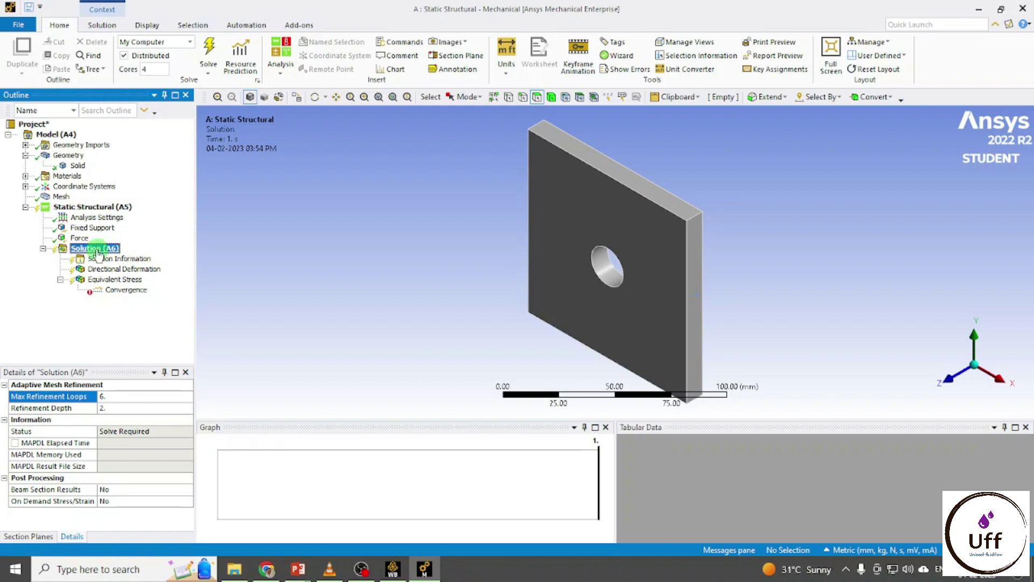
Step: Solve the static structural analysis and display the convergence history of the equivalent stress
right_click(97, 251)
click(127, 274)
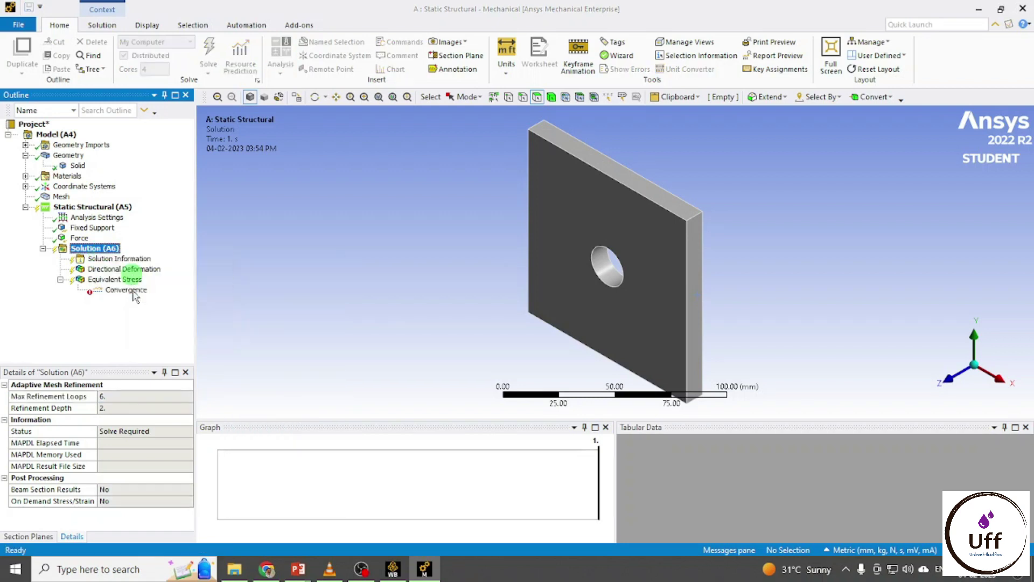
click(126, 290)
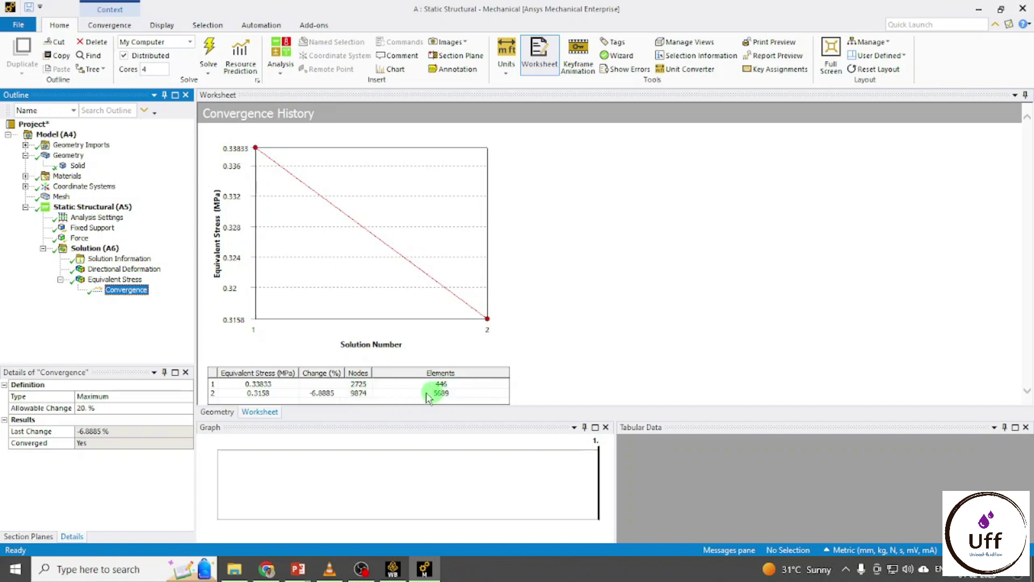
Step: Display the equivalent stress result, play and stop its animation, and view the plate straight along the Z axis
click(114, 279)
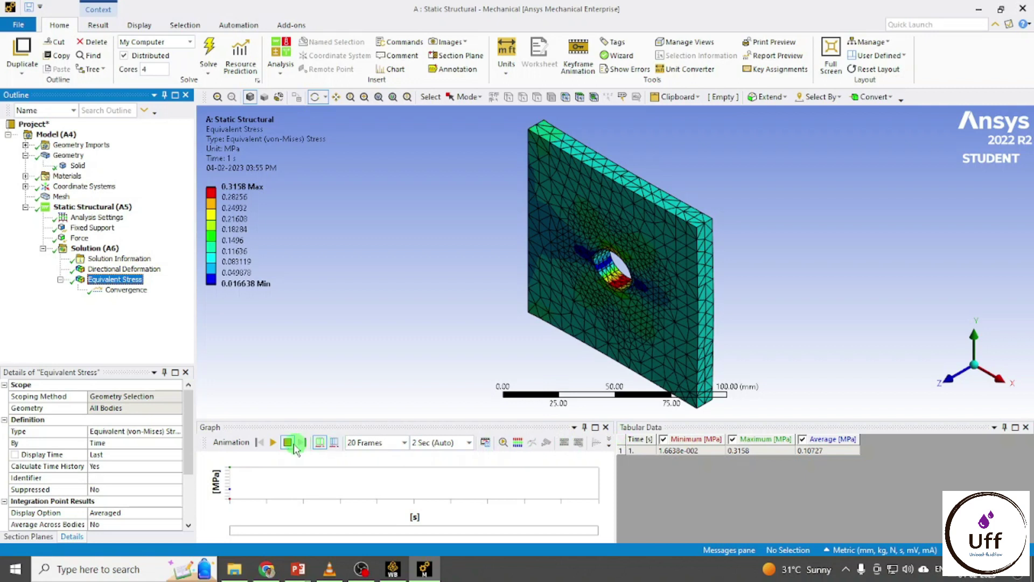
click(272, 442)
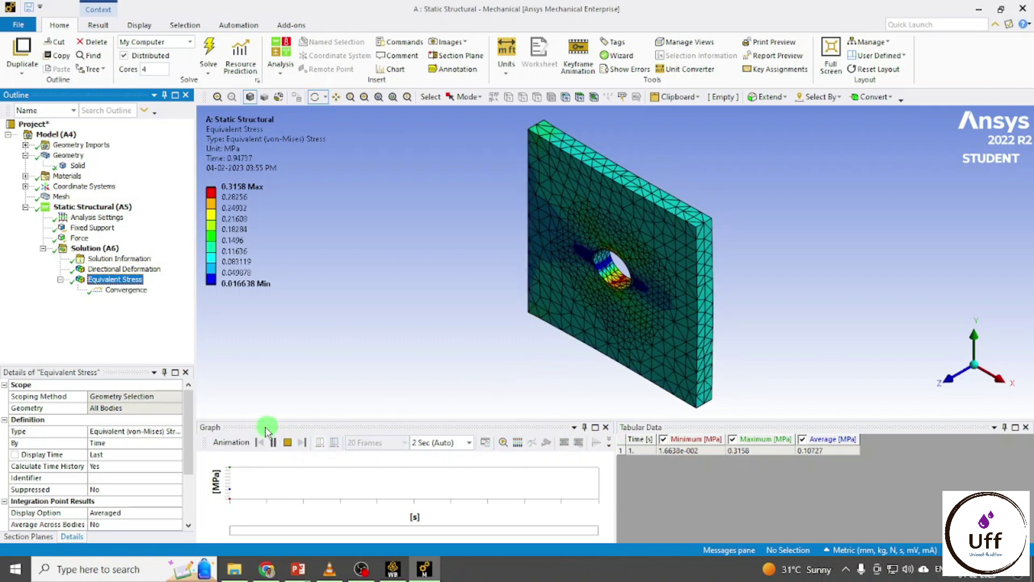
click(287, 442)
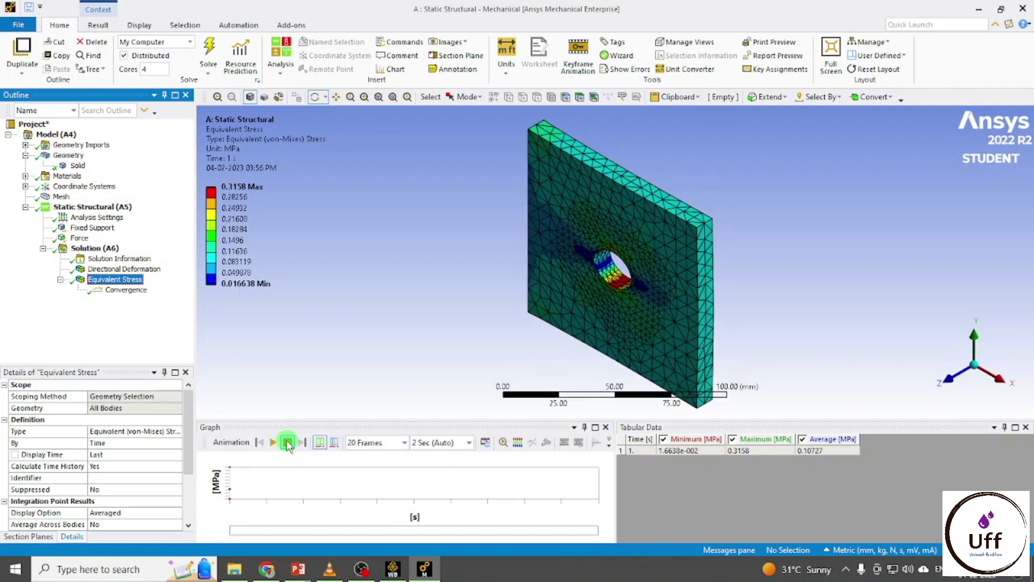
click(950, 379)
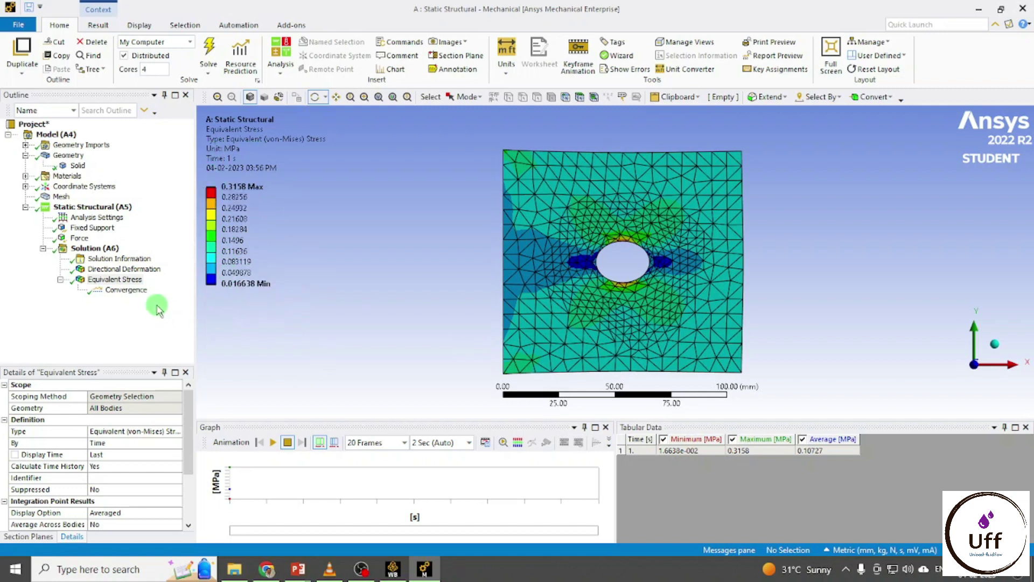
Step: Revisit the convergence settings and clear the solution's generated data, including all results and restart points
click(129, 291)
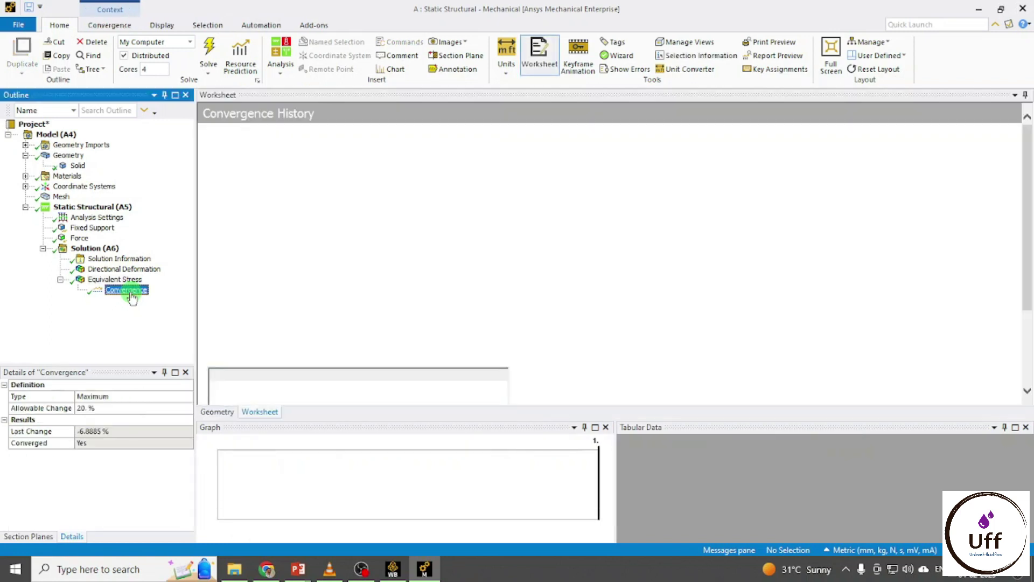
click(88, 409)
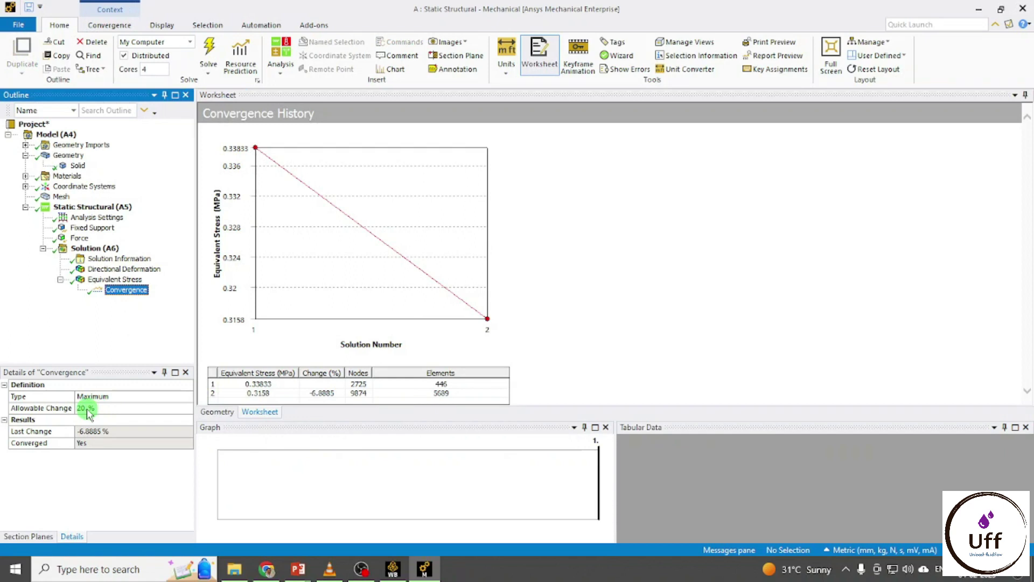
click(98, 249)
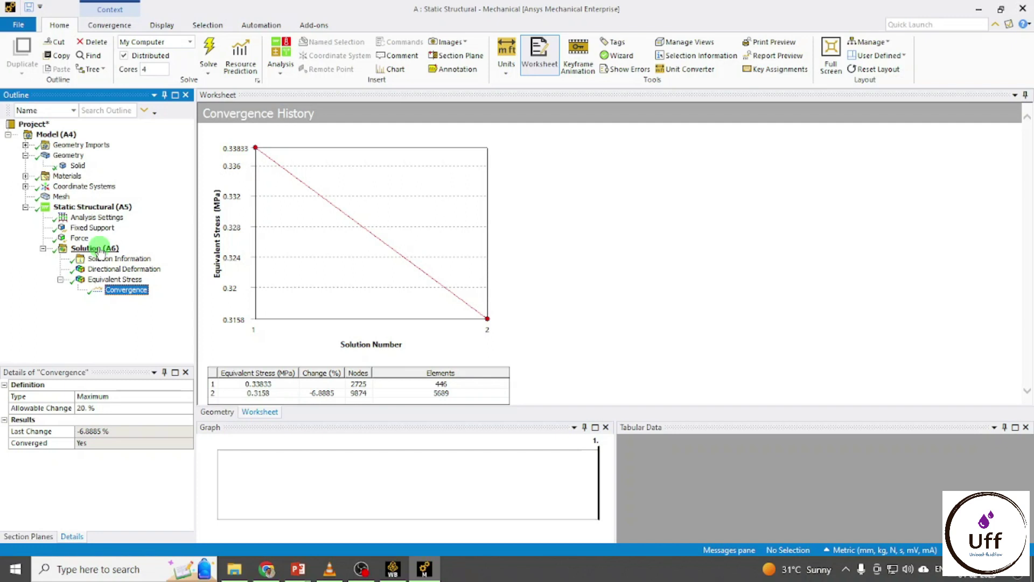
right_click(100, 251)
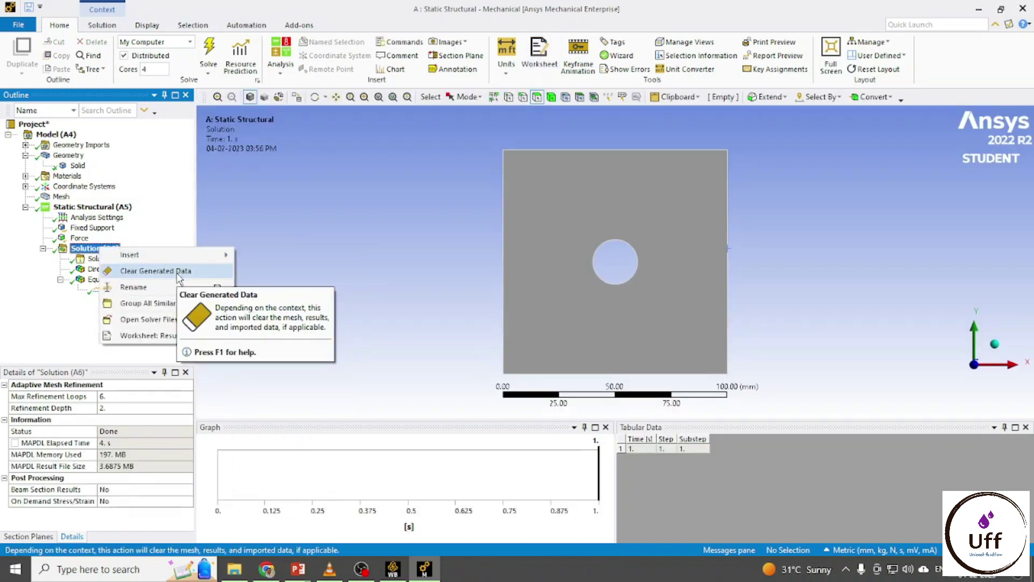
click(179, 274)
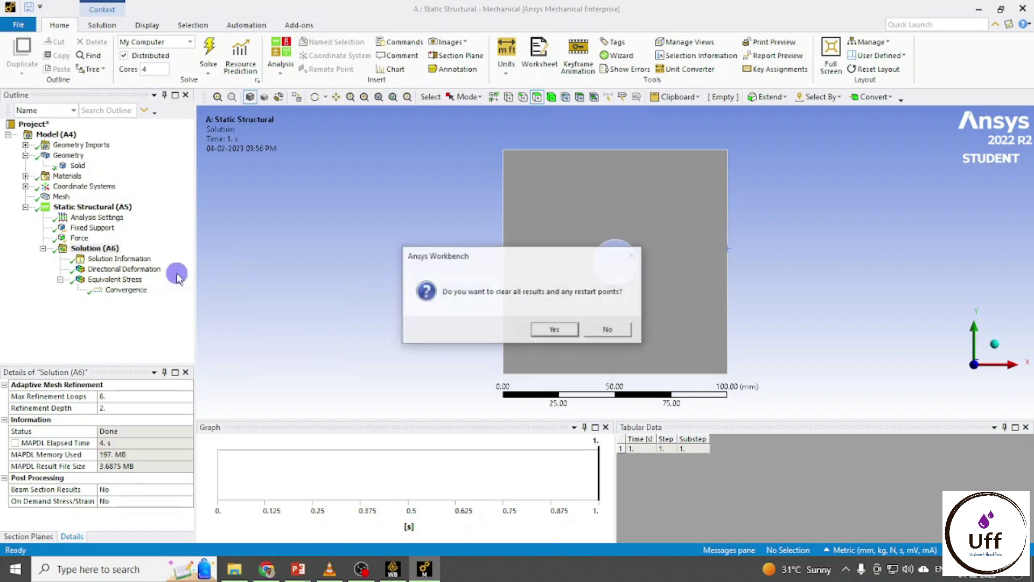
click(569, 333)
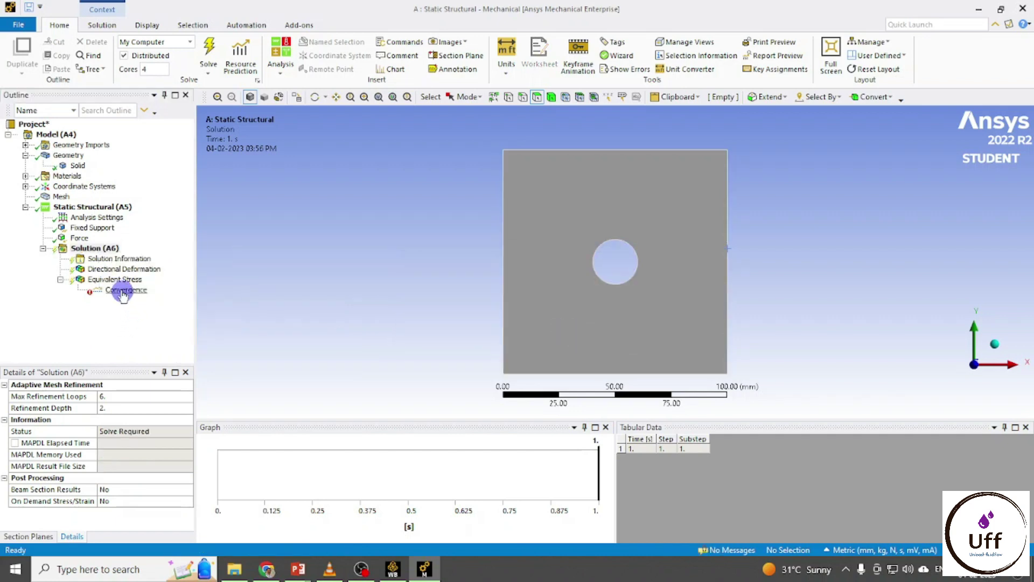
Step: Set the allowable change of the equivalent stress convergence to 5%
click(124, 291)
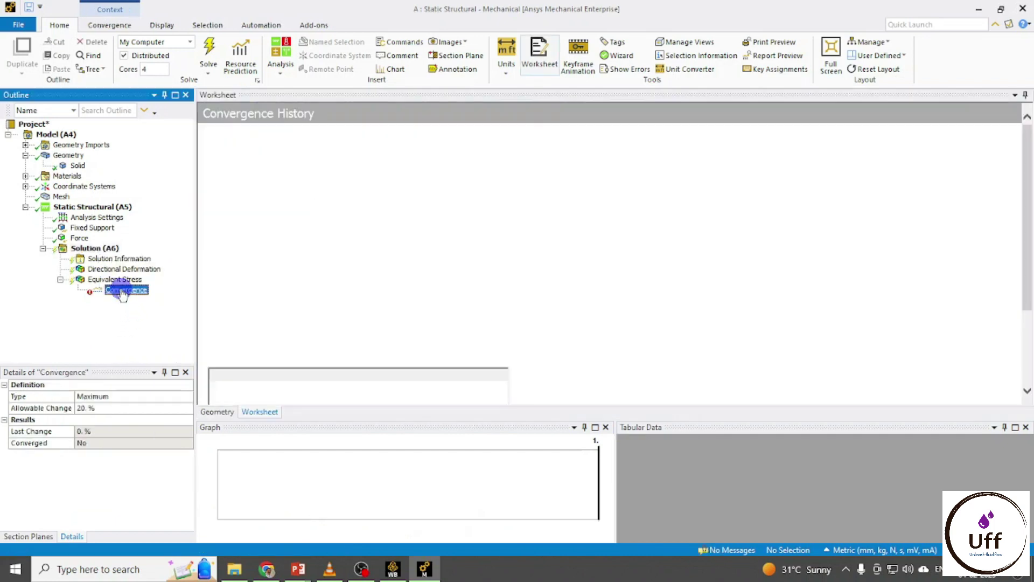
click(92, 408)
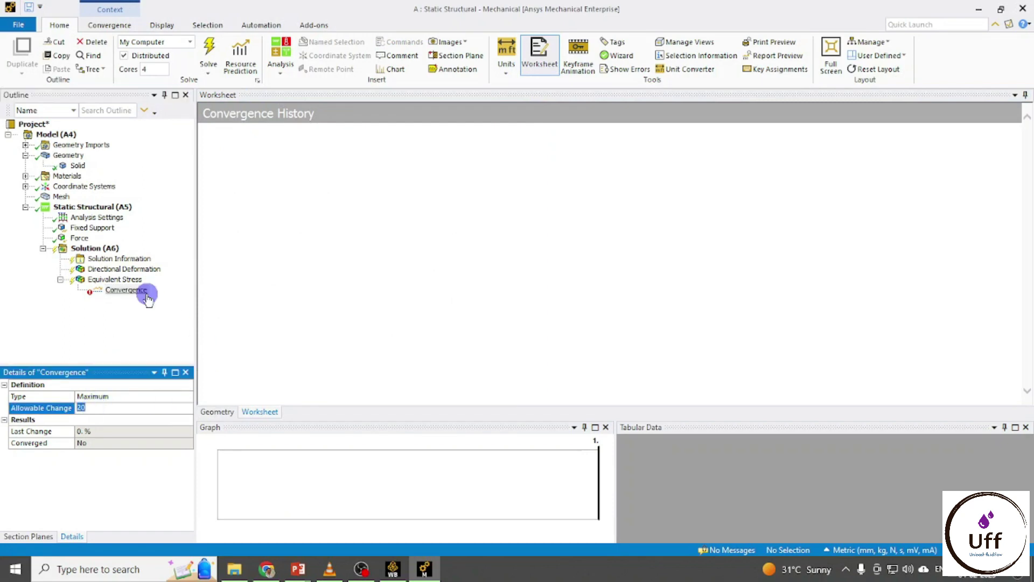
text(1)
click(138, 322)
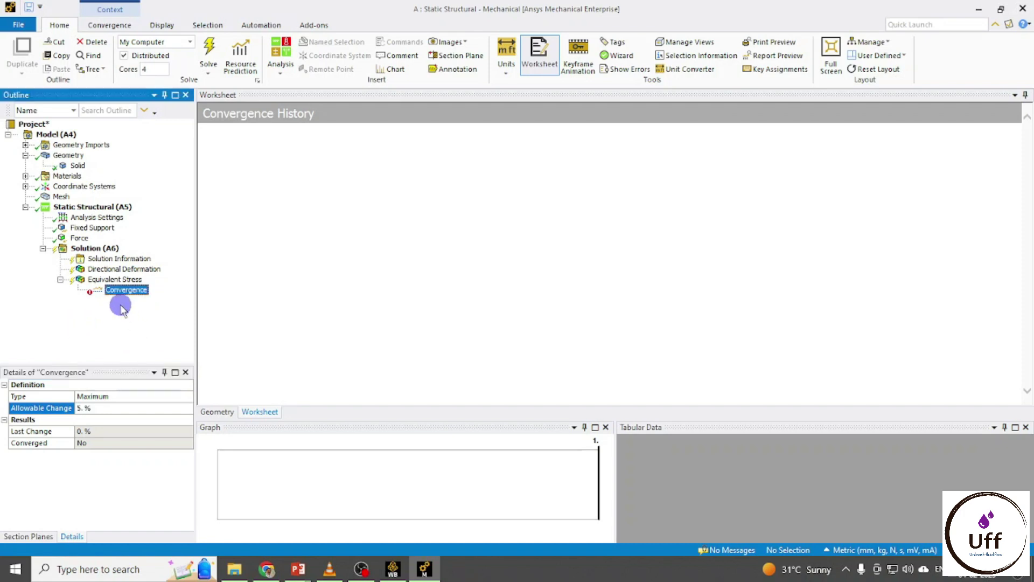
Step: Solve the analysis again with the tightened criterion and review the full convergence history chart and table
right_click(90, 249)
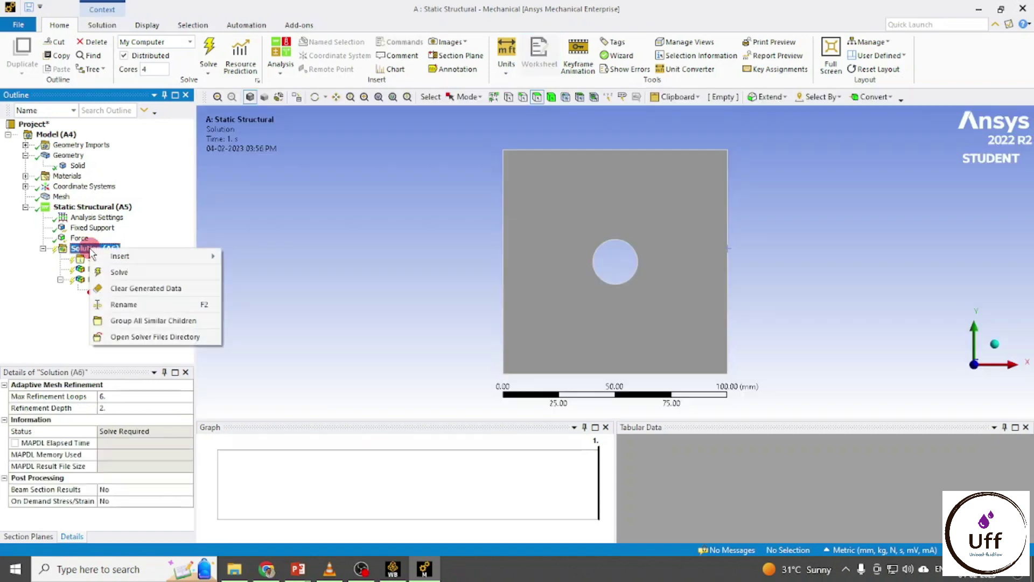
click(139, 278)
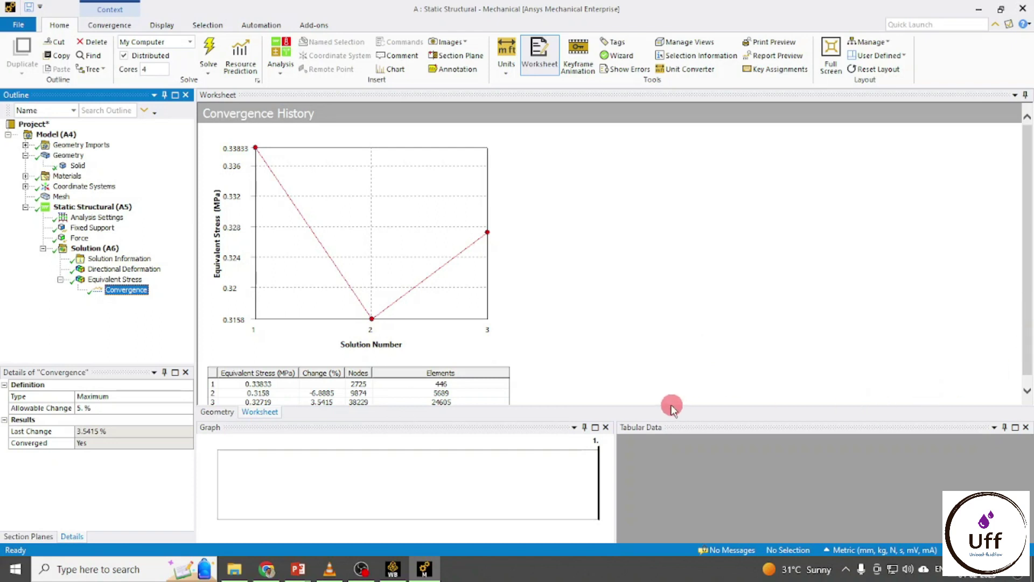
click(666, 418)
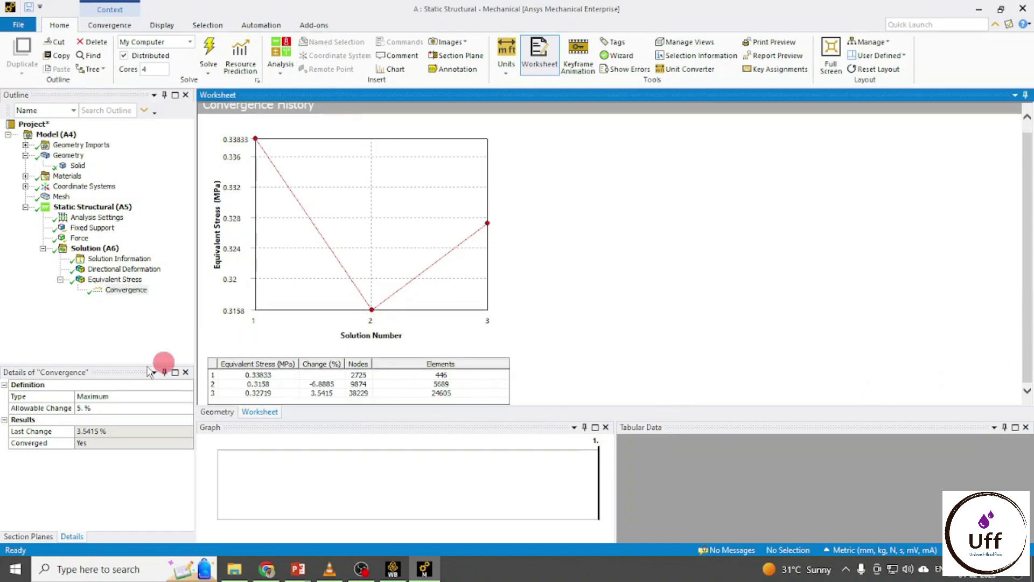
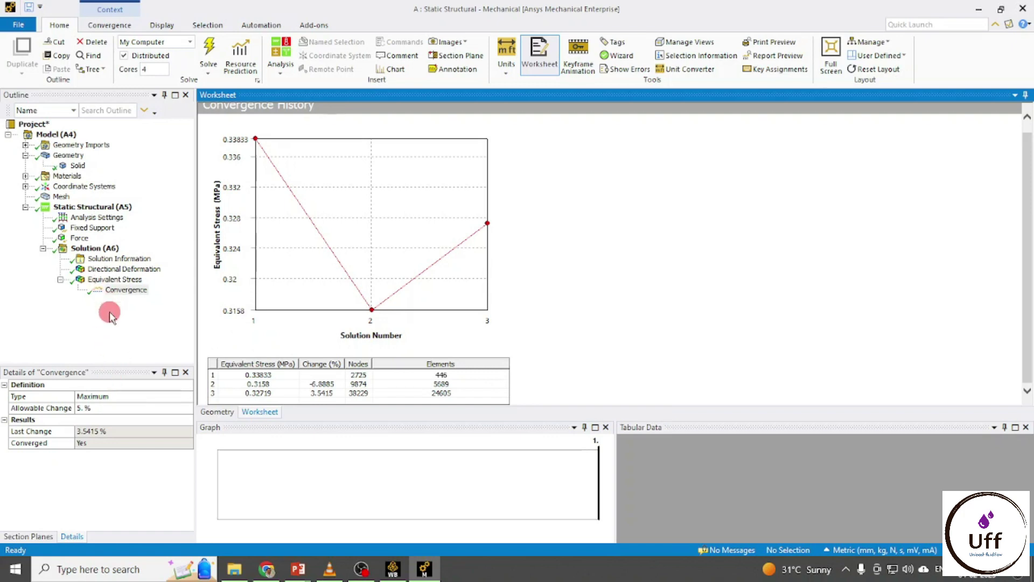
Step: Clear the solution's generated data again, including all results and restart points
right_click(91, 251)
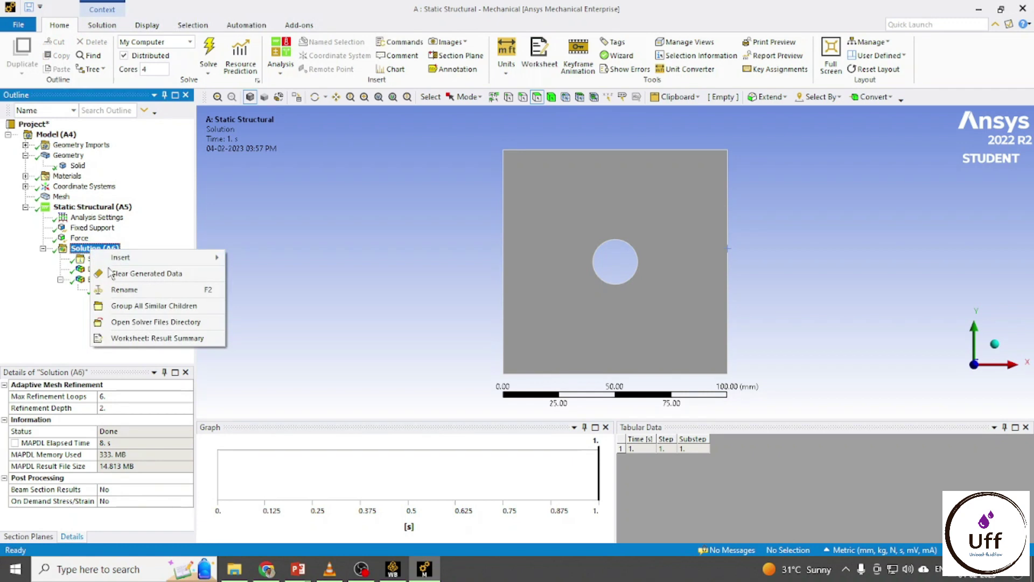
click(105, 273)
click(557, 329)
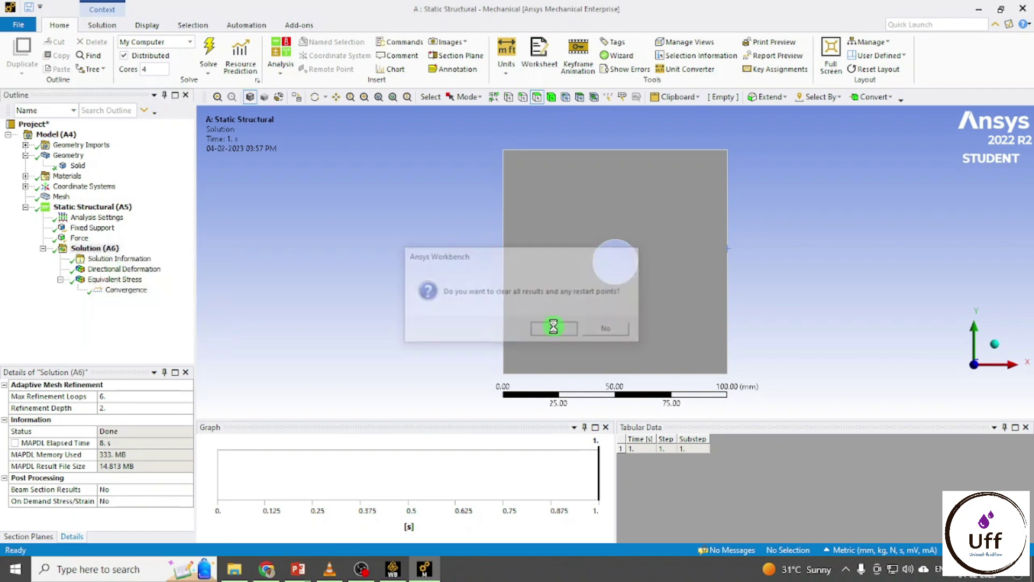
Step: Set the allowable change of the equivalent stress convergence to 2%
click(124, 293)
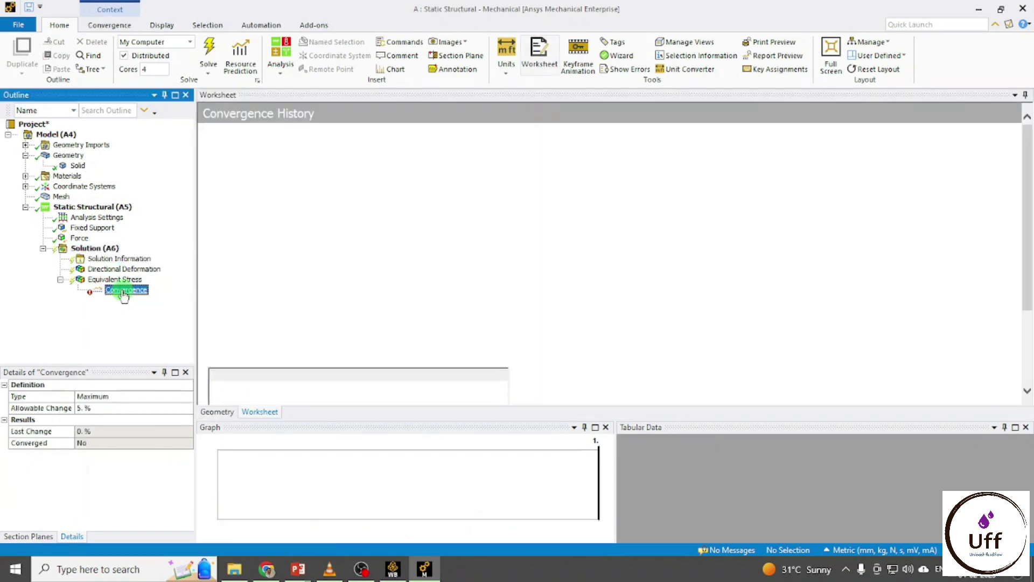
click(96, 415)
text(2)
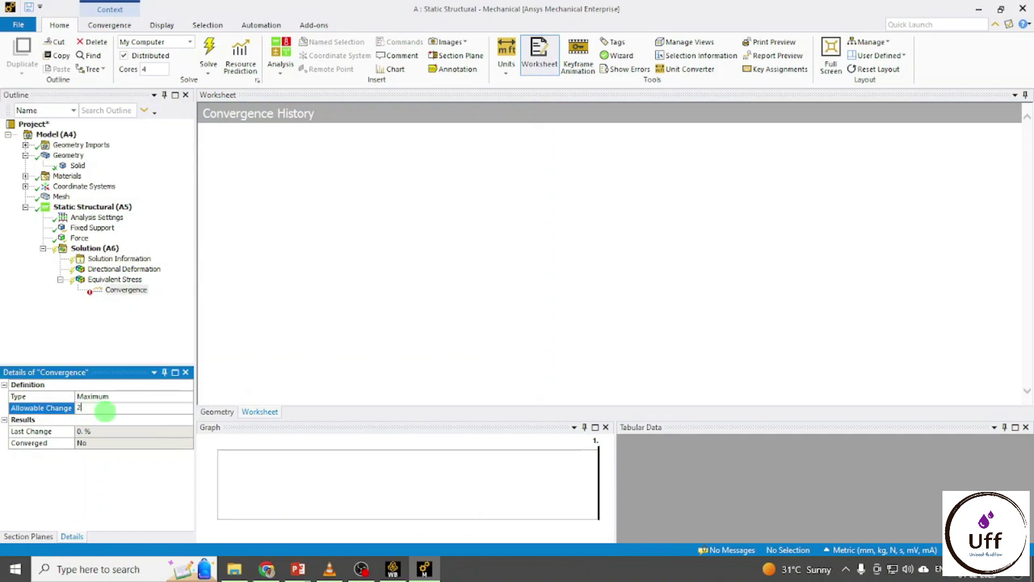
click(74, 350)
Step: Reduce the solution's maximum number of adaptive mesh refinement loops to 2
click(87, 249)
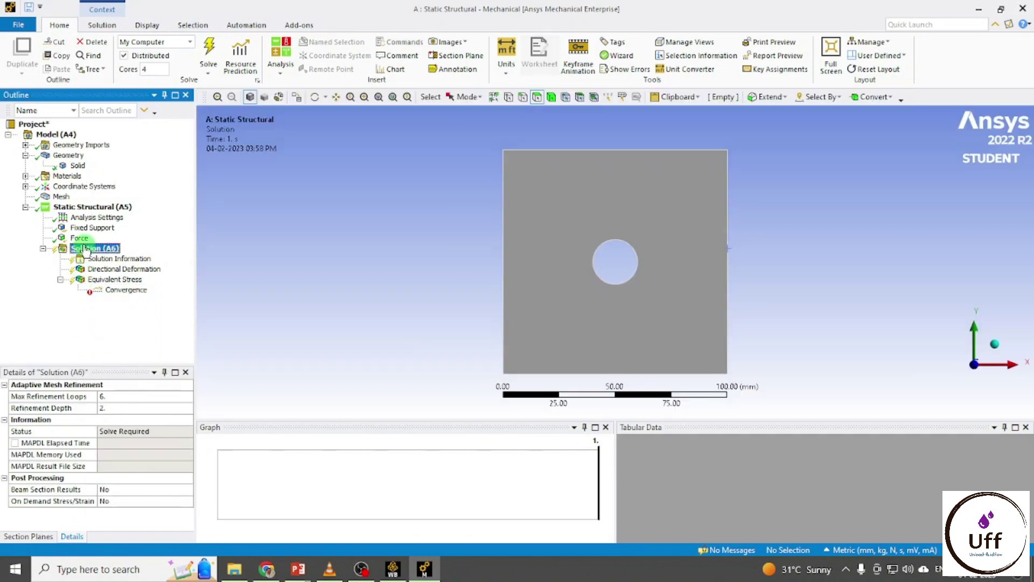
click(119, 396)
click(140, 397)
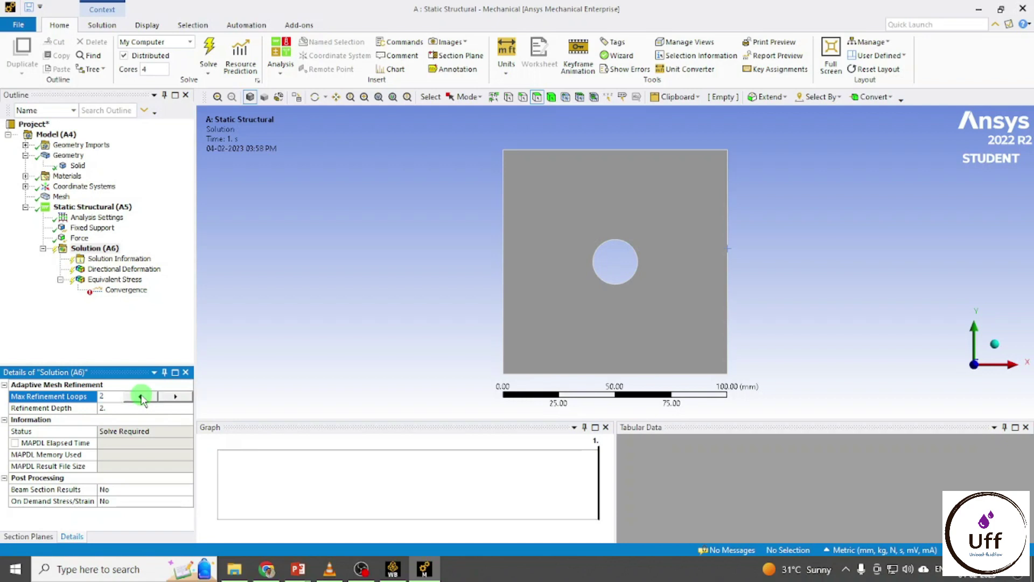
click(58, 333)
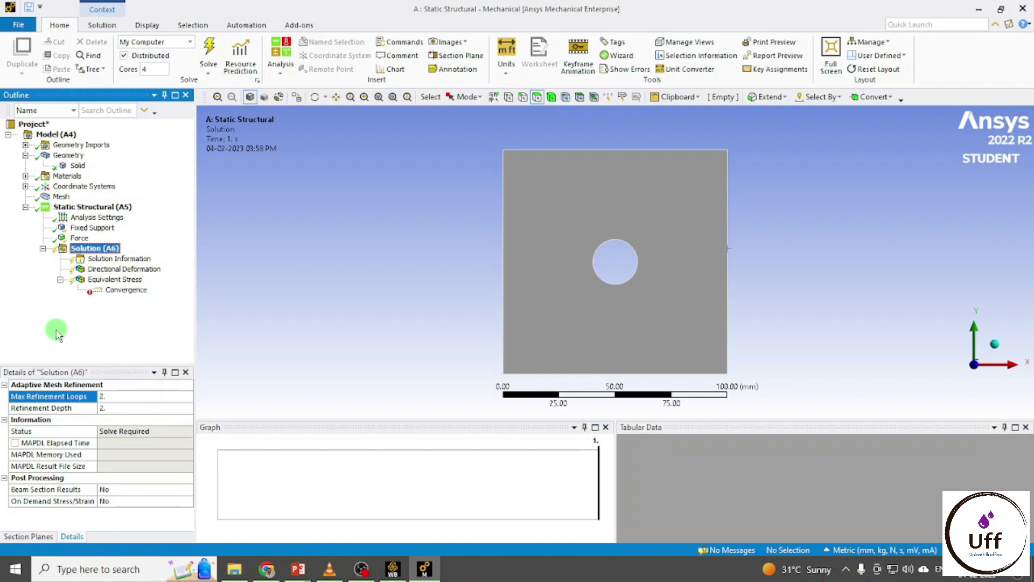
Step: Solve the analysis with the 2% criterion and two refinement loops, and review the equivalent stress convergence history
click(90, 249)
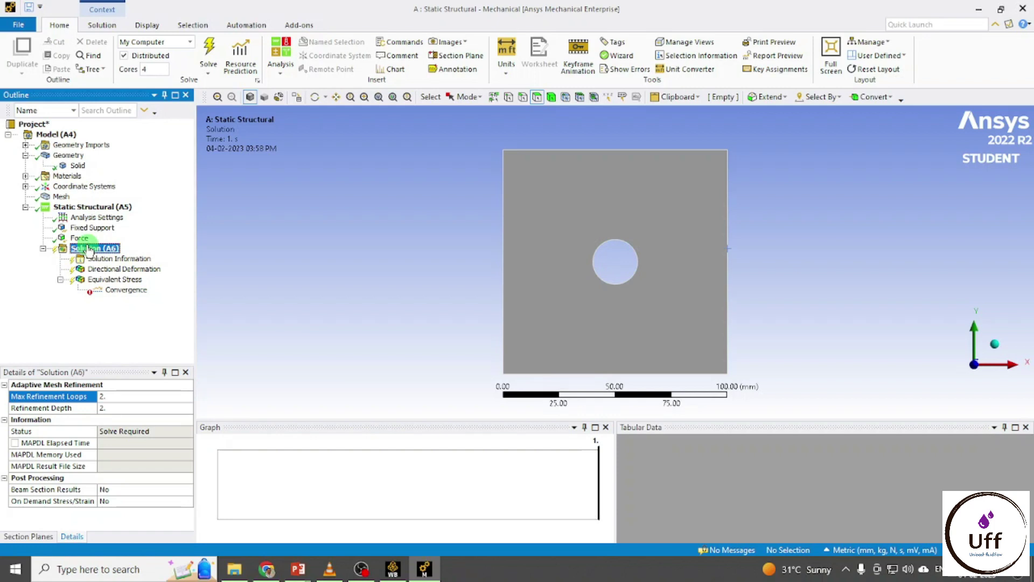
right_click(90, 249)
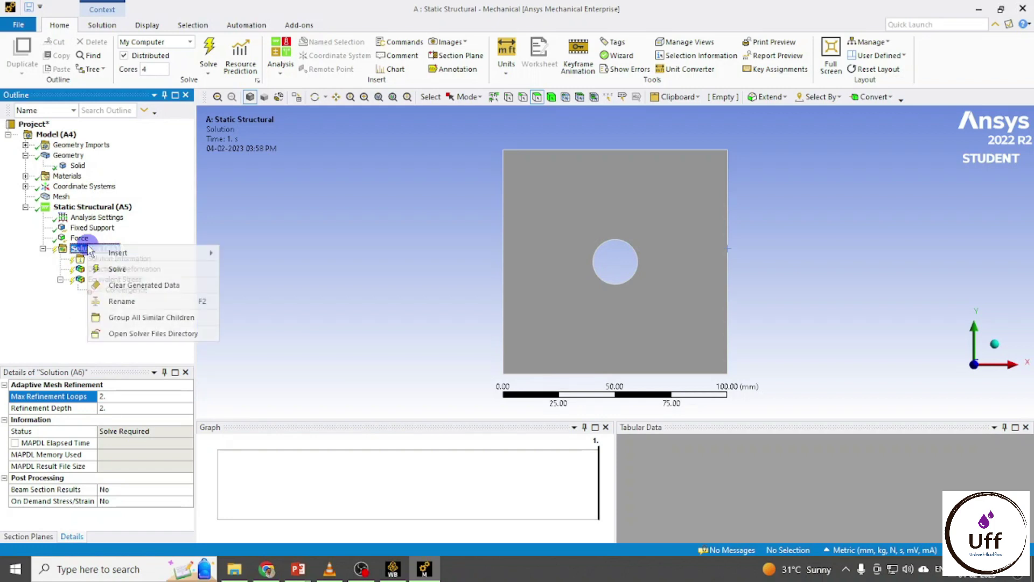
click(121, 268)
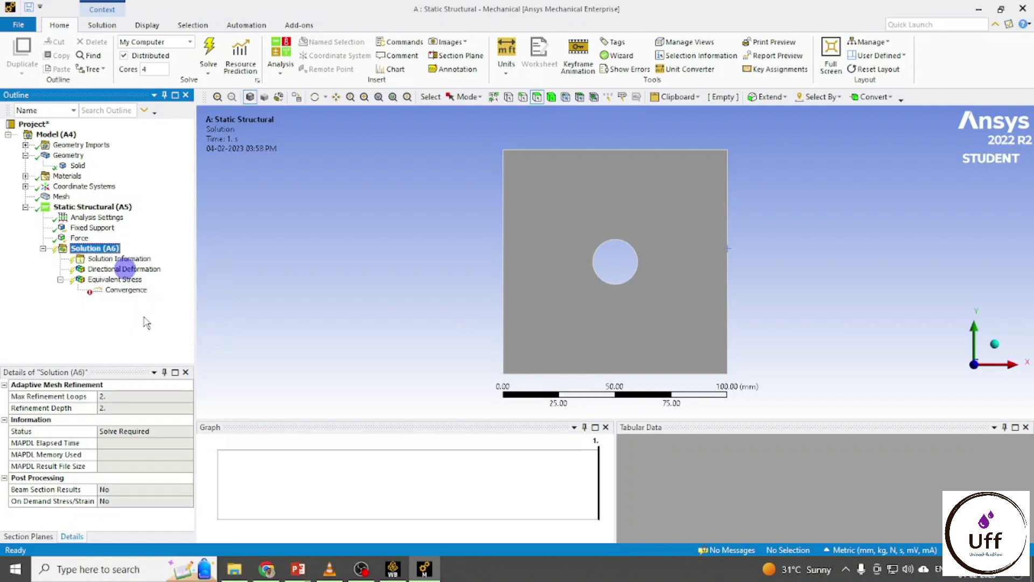
click(111, 291)
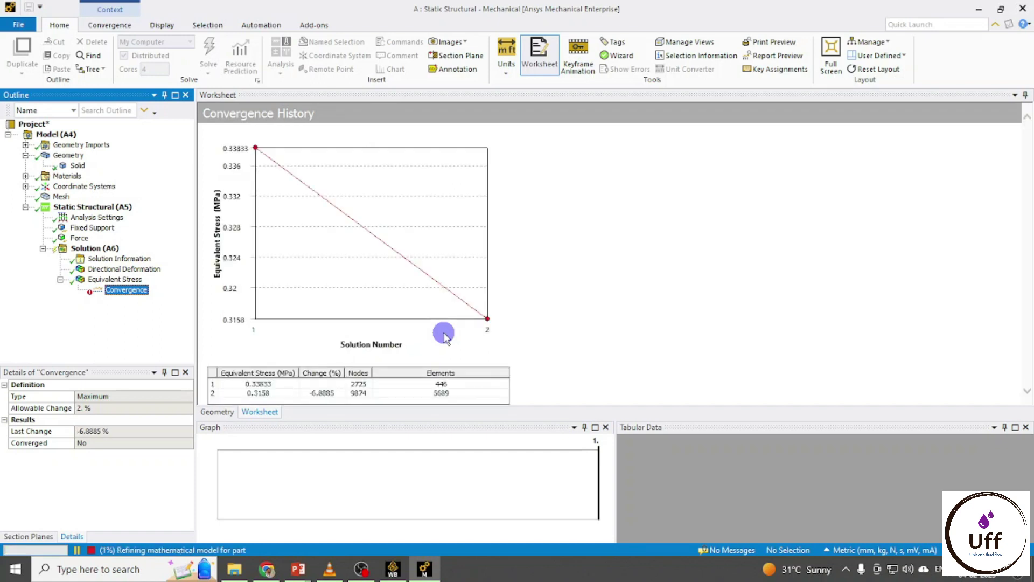
click(693, 412)
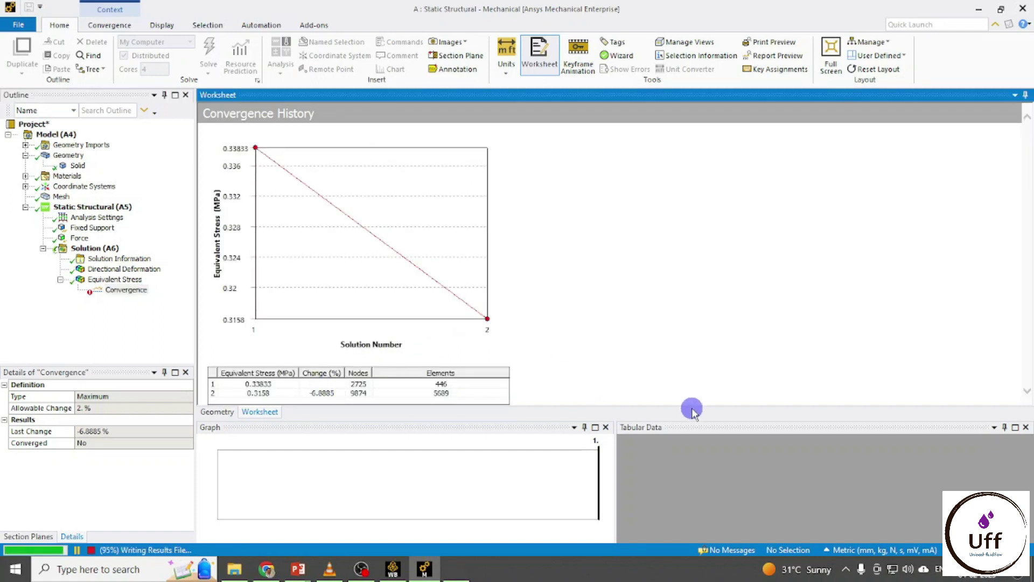
scroll(805, 398, down, 1)
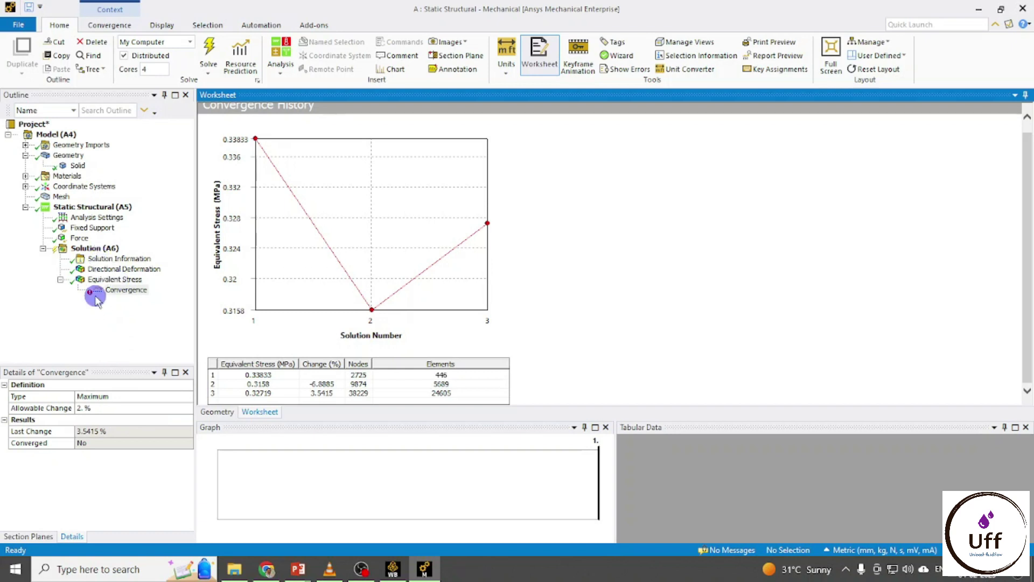
right_click(100, 250)
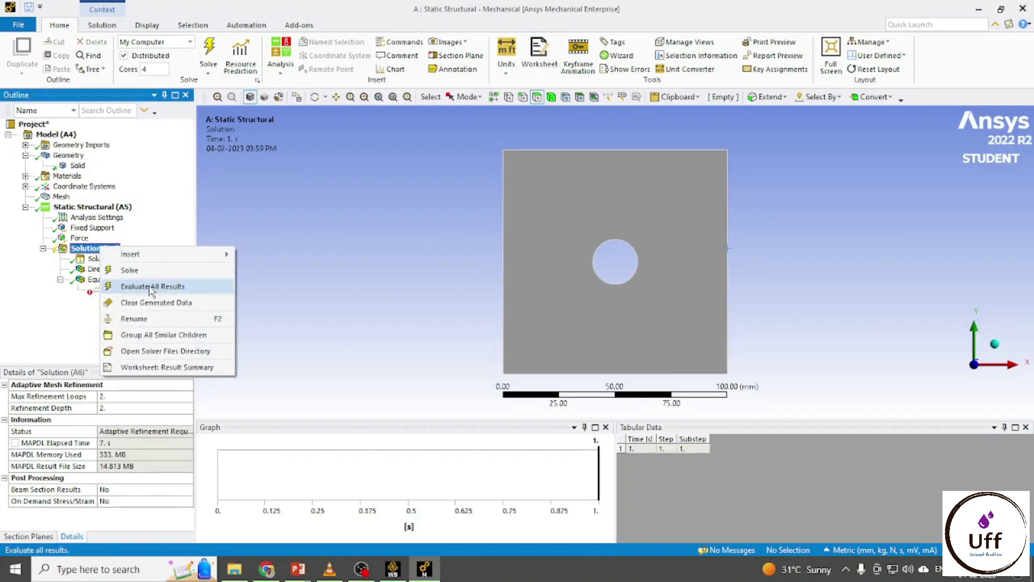
click(58, 319)
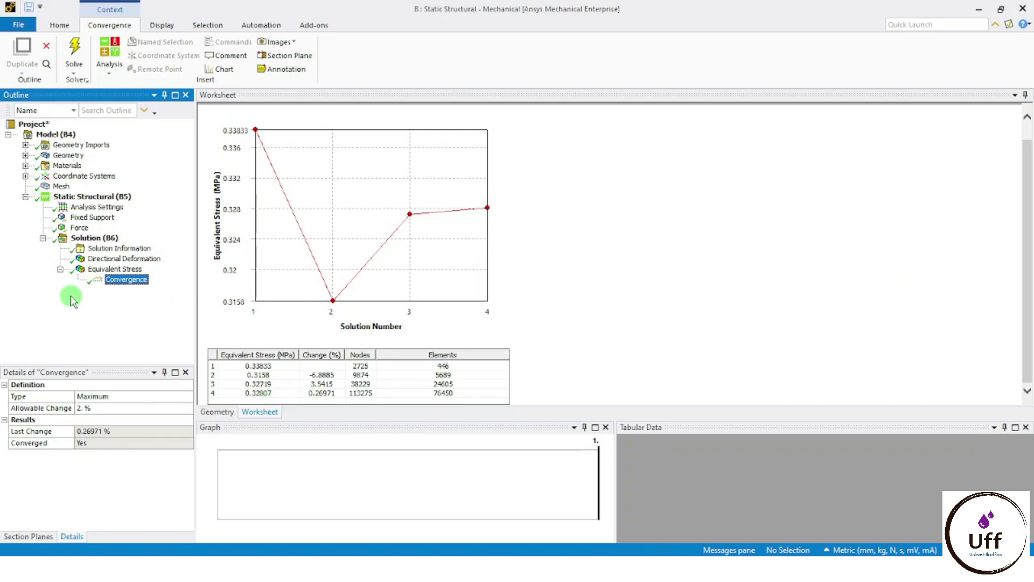
Step: Display the equivalent stress result in front view and compare its maximum with the analytical maximum stress in the slide presentation
click(114, 268)
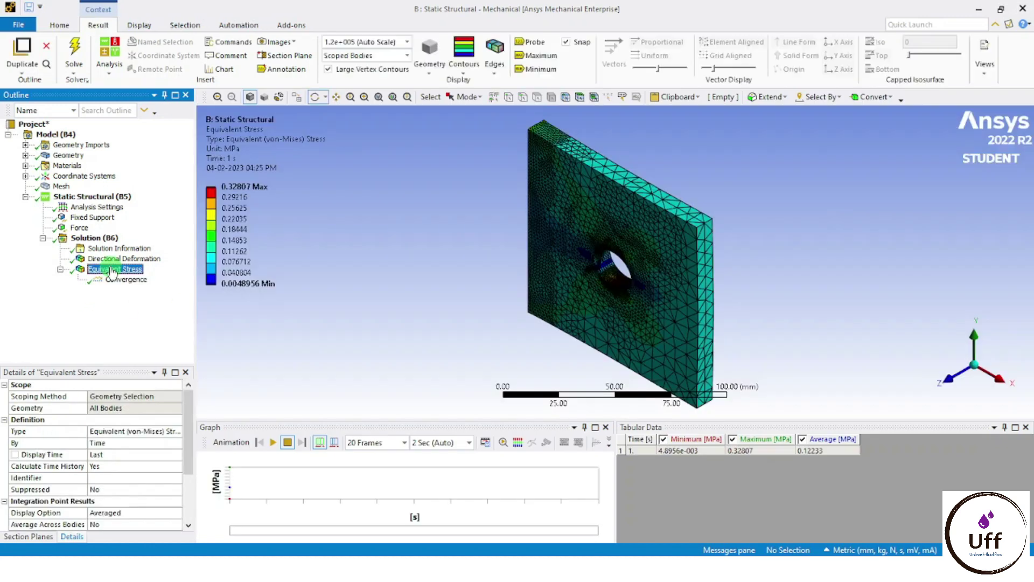
click(957, 381)
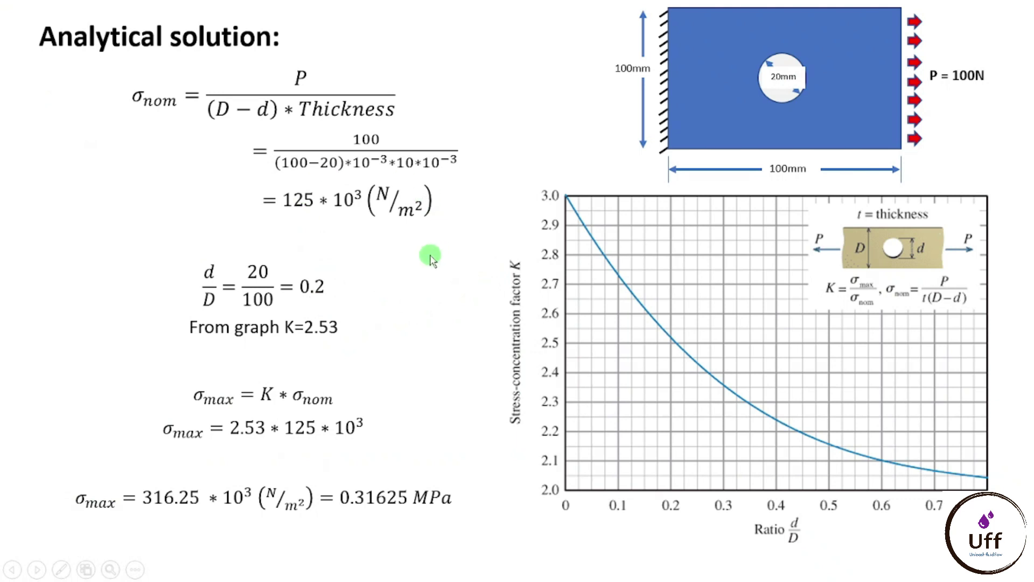
click(416, 354)
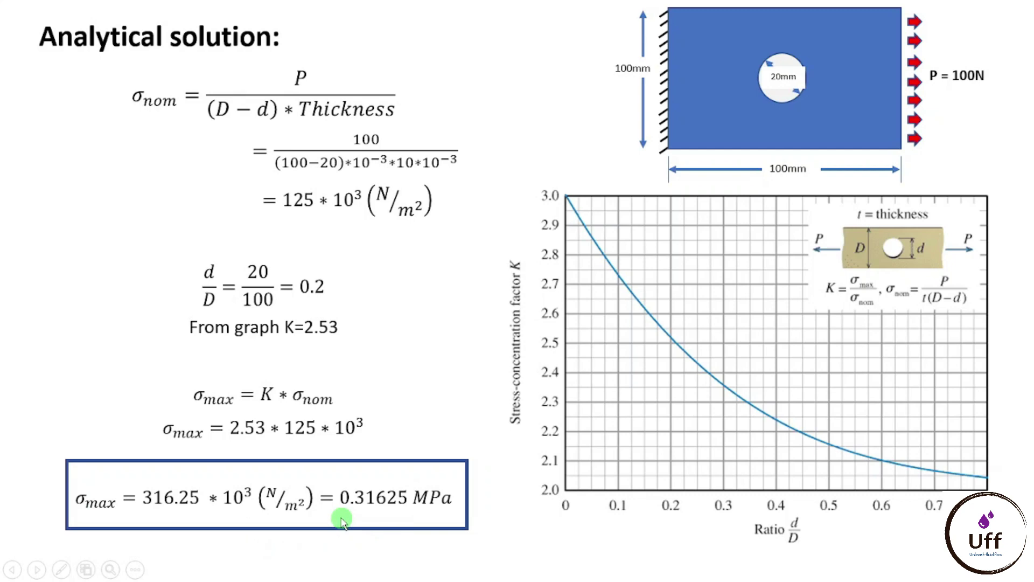
key(alt+Tab)
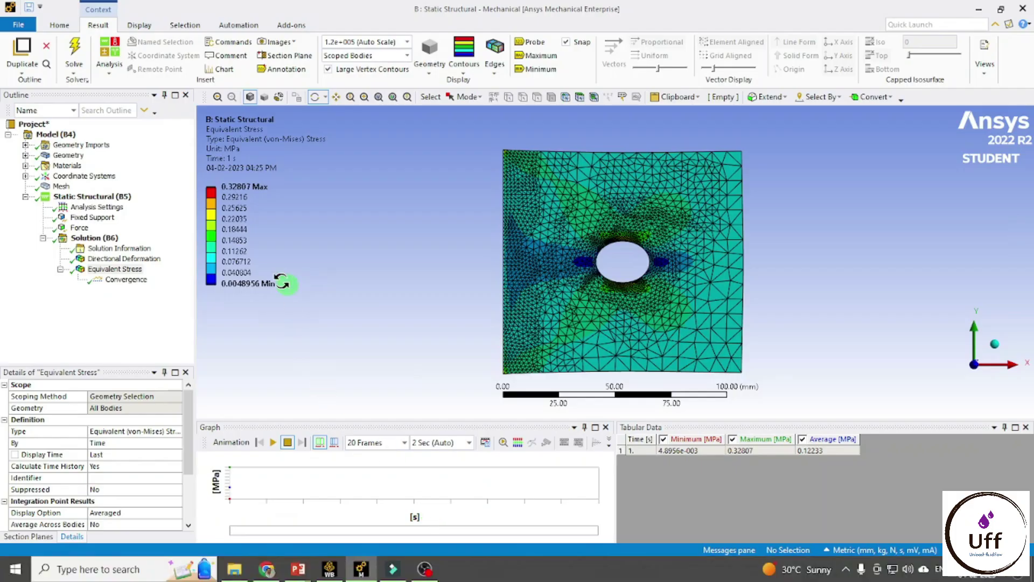
click(242, 197)
key(alt+Tab)
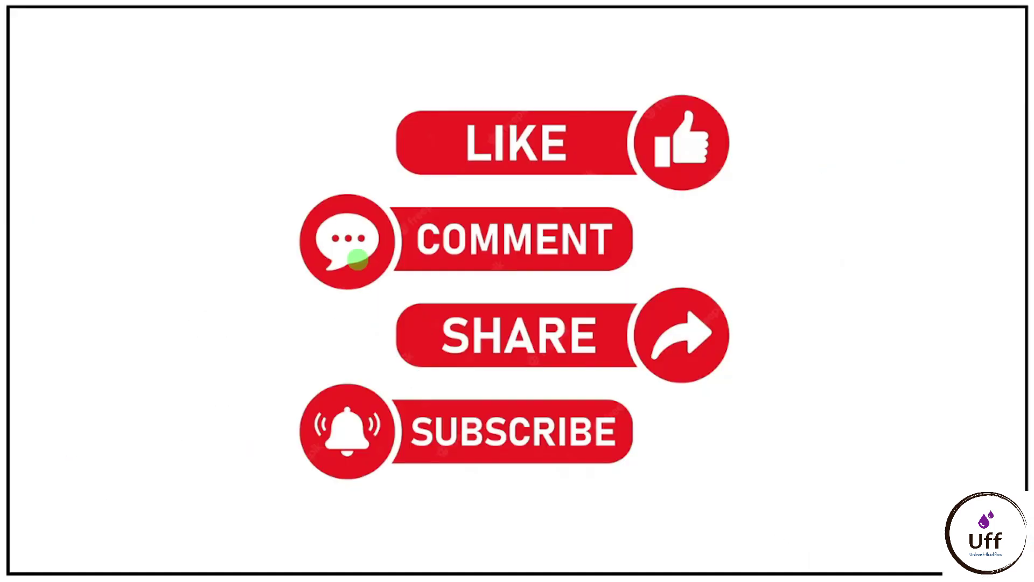